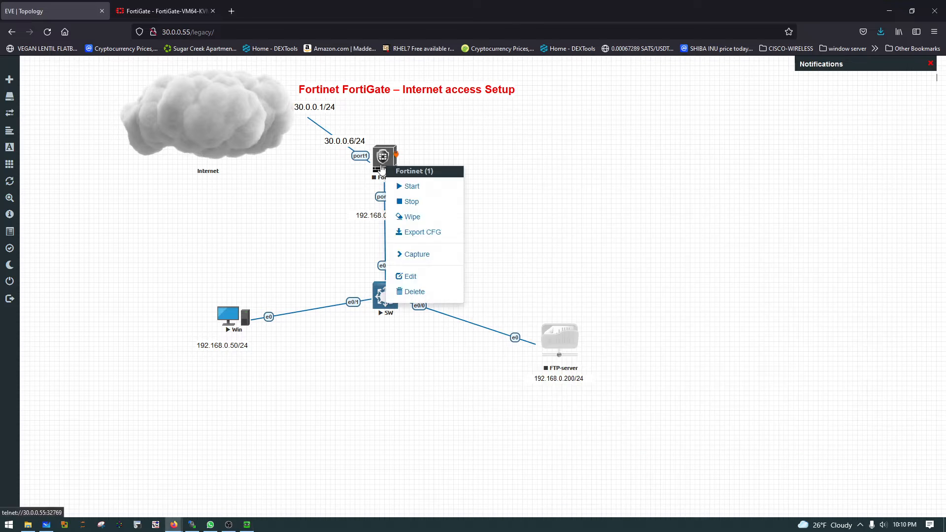
Step: Start the Fortinet node in the topology and load its web interface at 30.0.0.6 in a new browser tab
left_click(417, 186)
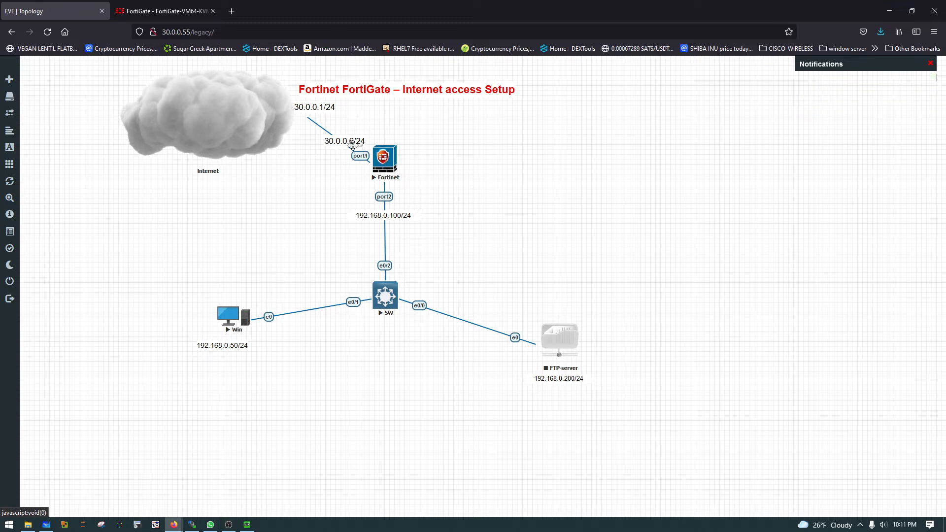
left_click(228, 16)
left_click(213, 11)
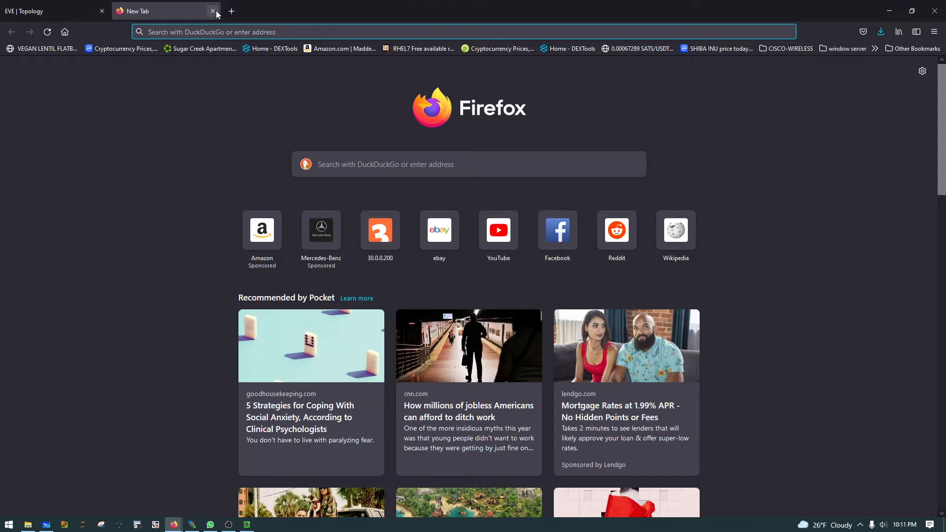
left_click(216, 28)
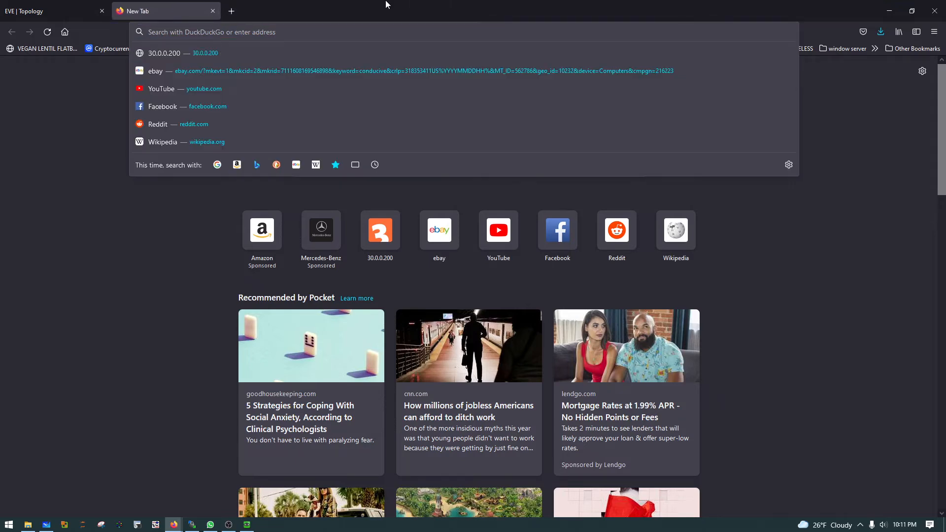
type("30.0.0.36")
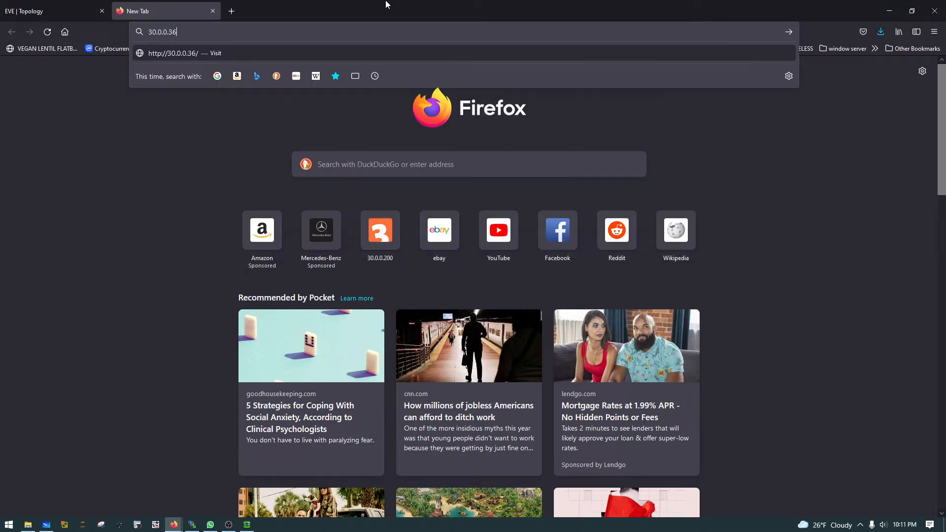
key("BackSpace")
key("BackSpace")
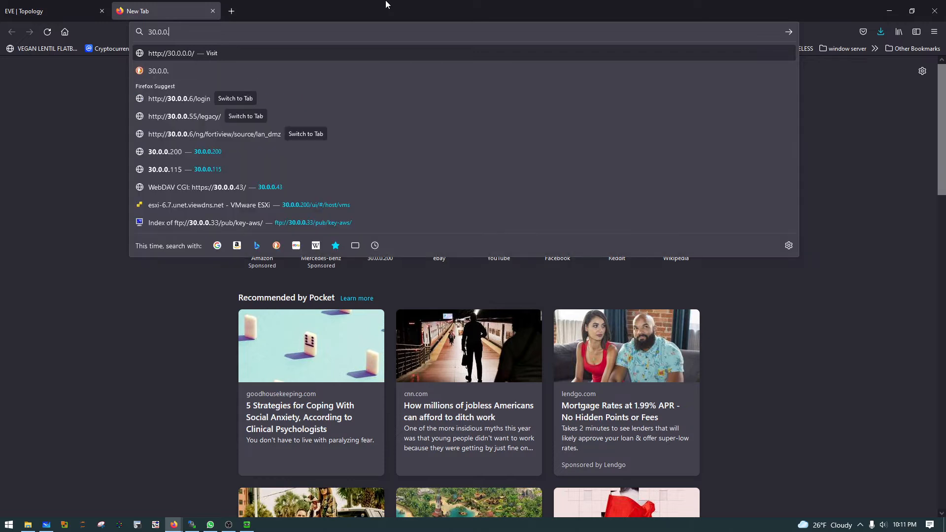
type("6")
key("Return")
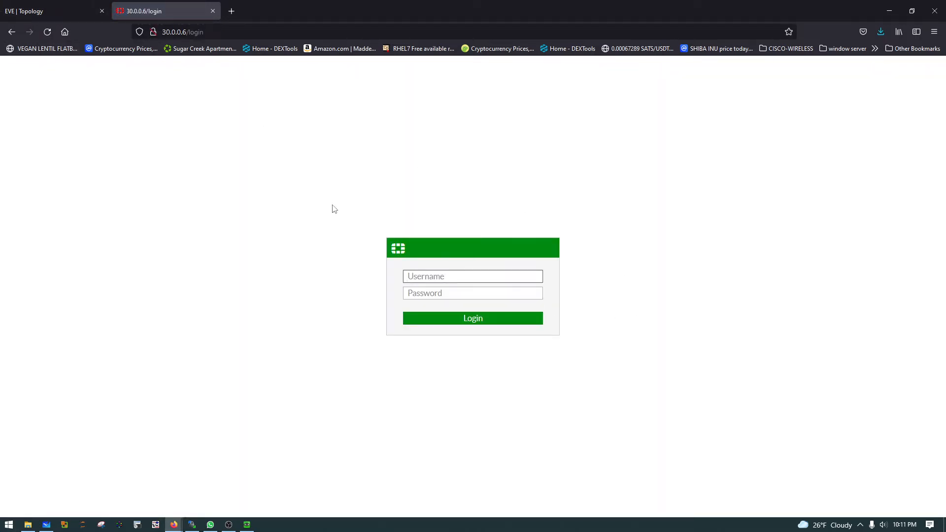
Step: Open the Fortinet node's telnet console from the topology and log in as admin without a password
left_click(63, 6)
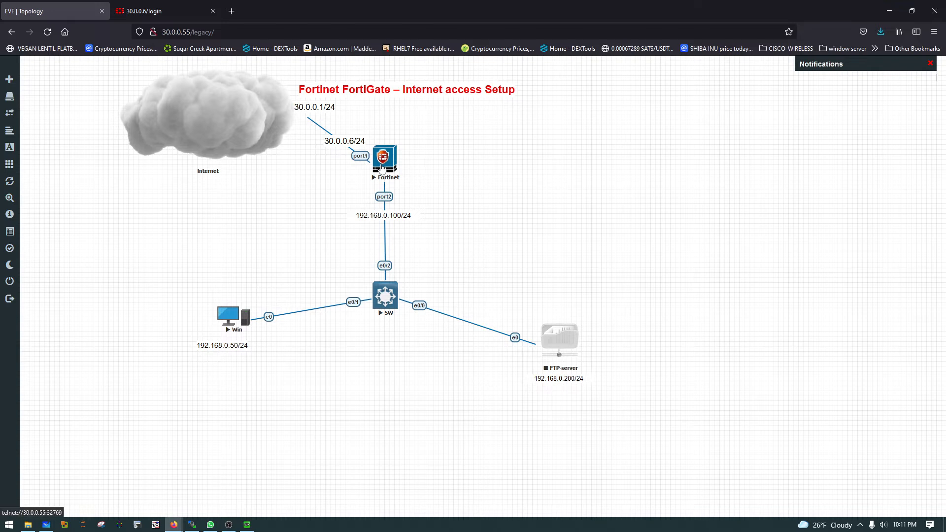
left_click(382, 169)
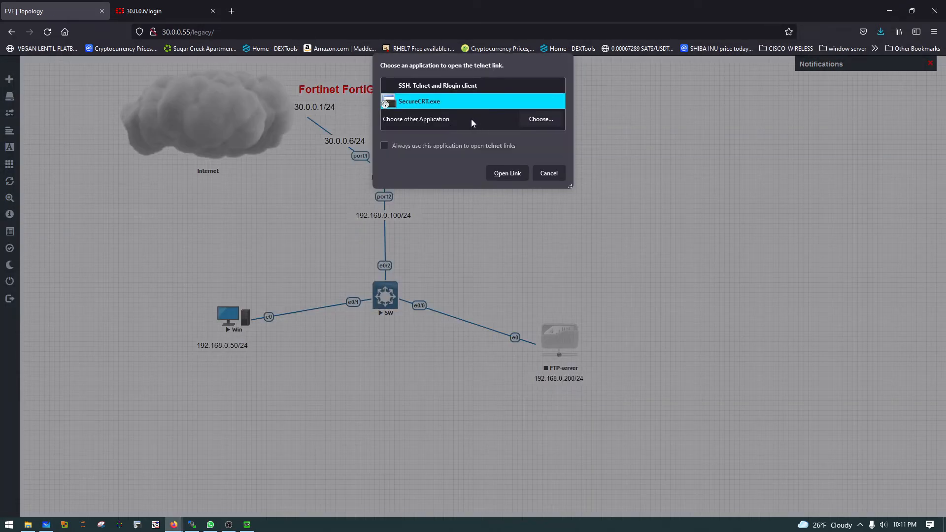
left_click(512, 177)
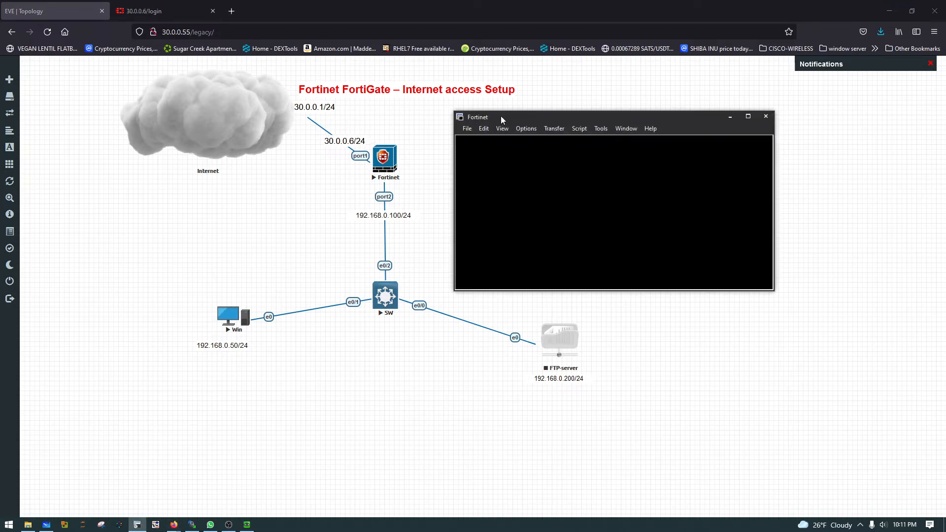
left_click_drag(506, 122, 511, 120)
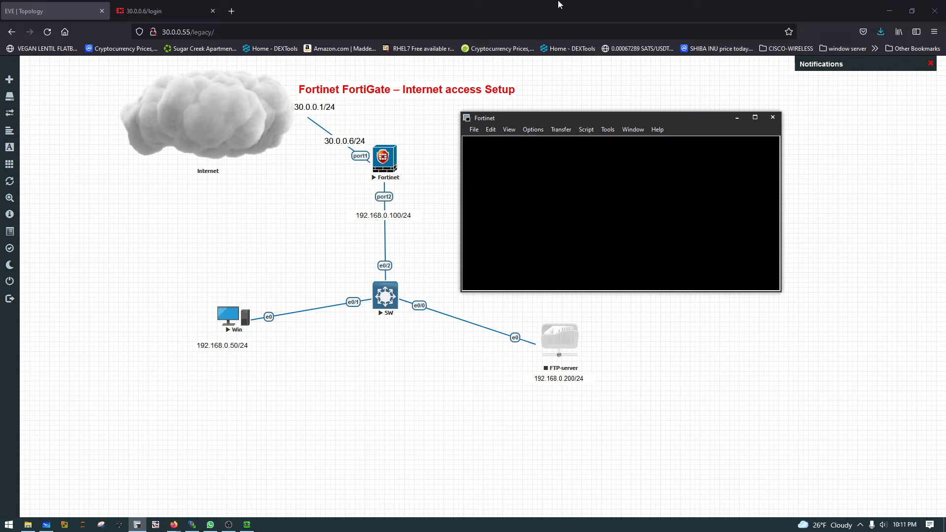
key("Return")
type("admin")
key("Return")
key("Return")
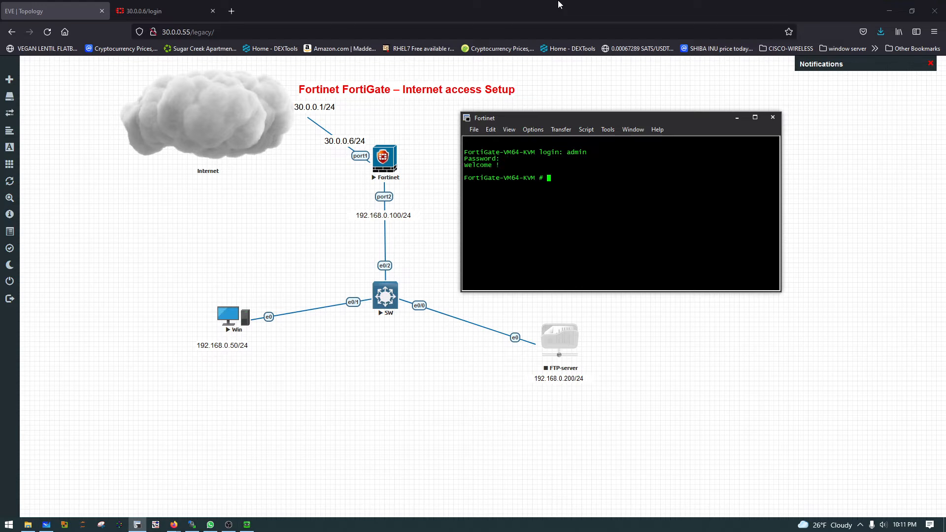
Step: List the system interfaces with "show system interface ?", examine port1's IP address, and minimize the console
type("show system int")
key("Tab")
type("?")
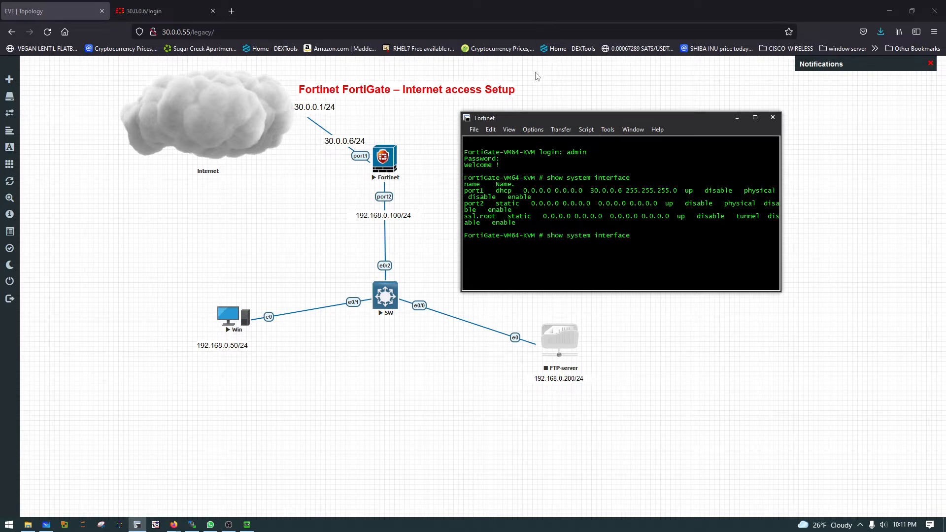
left_click_drag(482, 192, 626, 192)
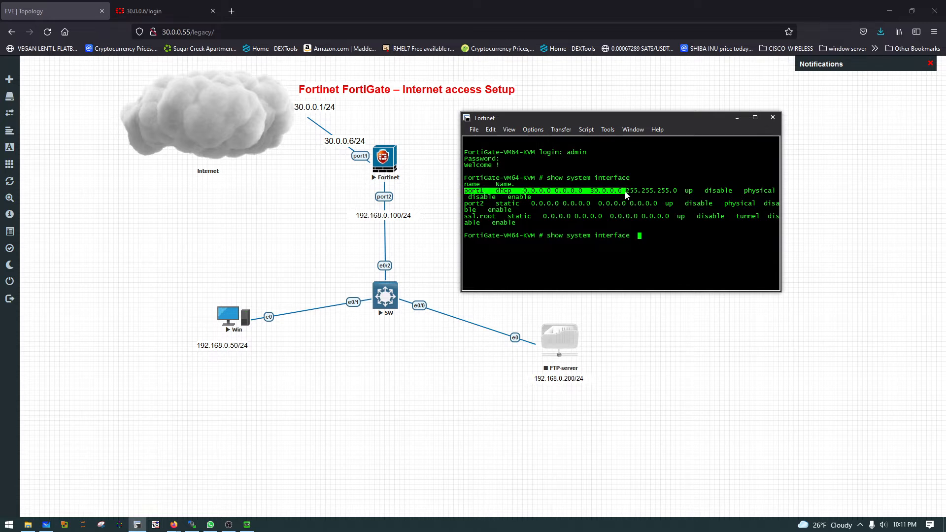
left_click(735, 117)
Step: Log in to the FortiGate web interface as admin, postponing the password change, and check the firmware version on the dashboard
left_click(163, 11)
left_click(446, 276)
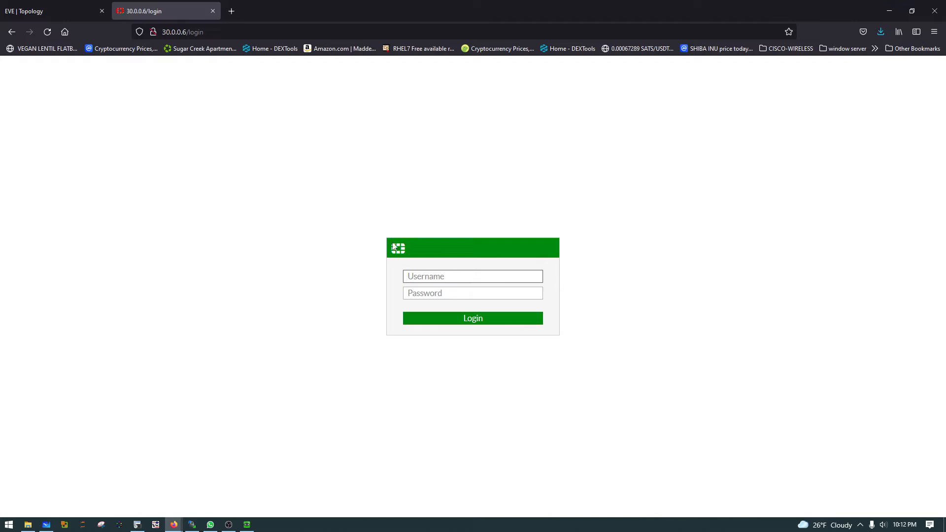
type("admin")
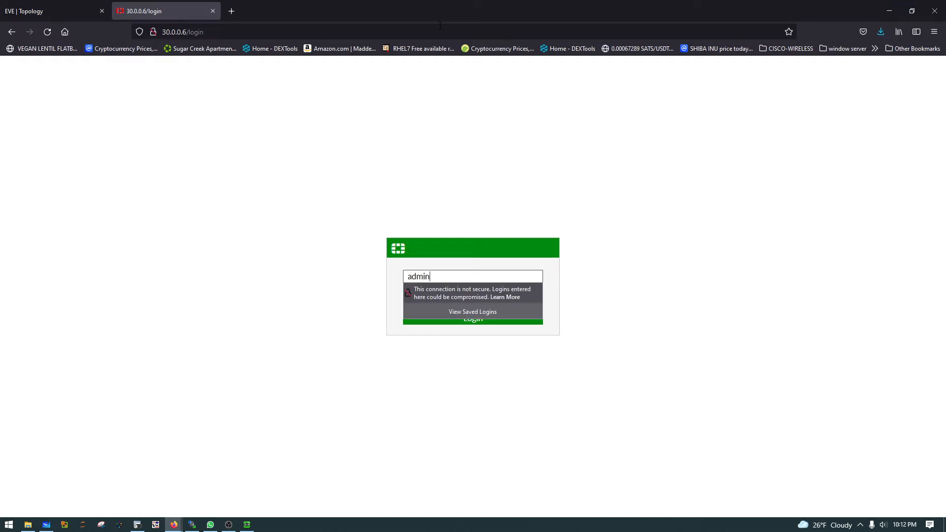
key("Return")
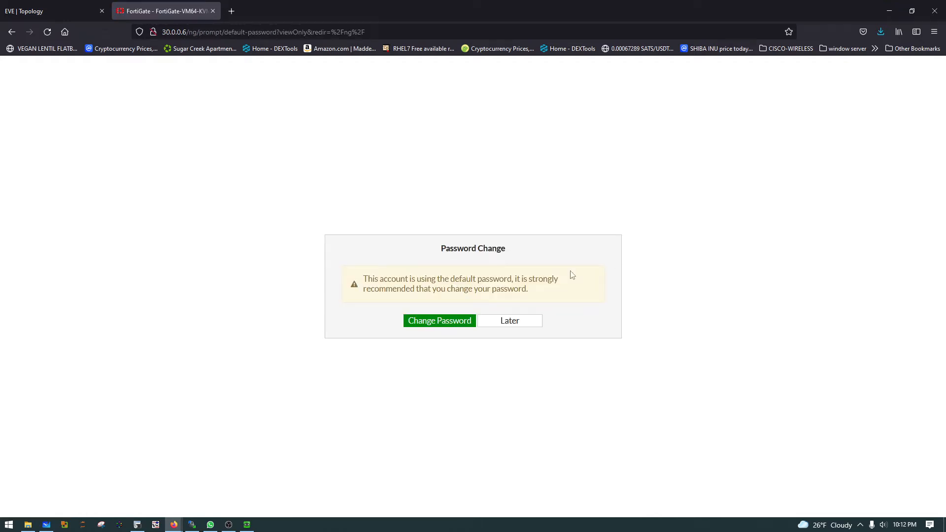
left_click(507, 320)
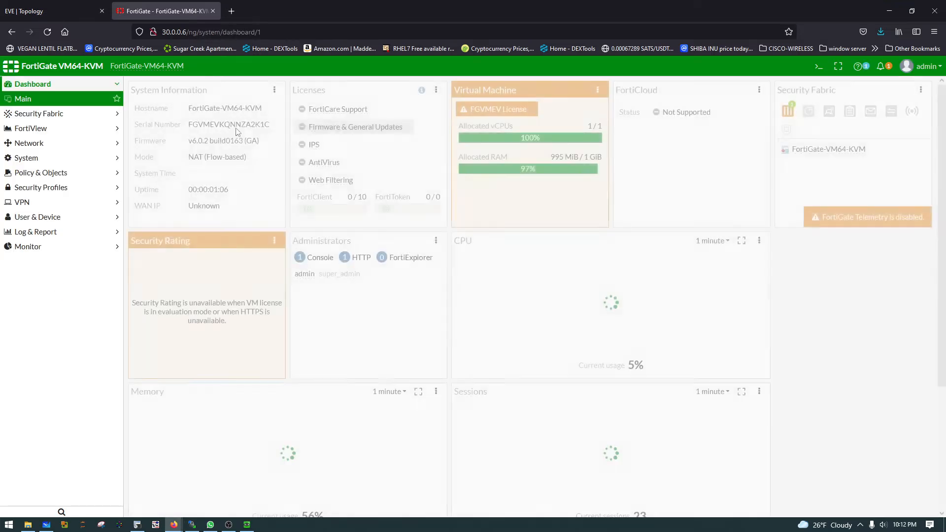
left_click_drag(187, 141, 215, 152)
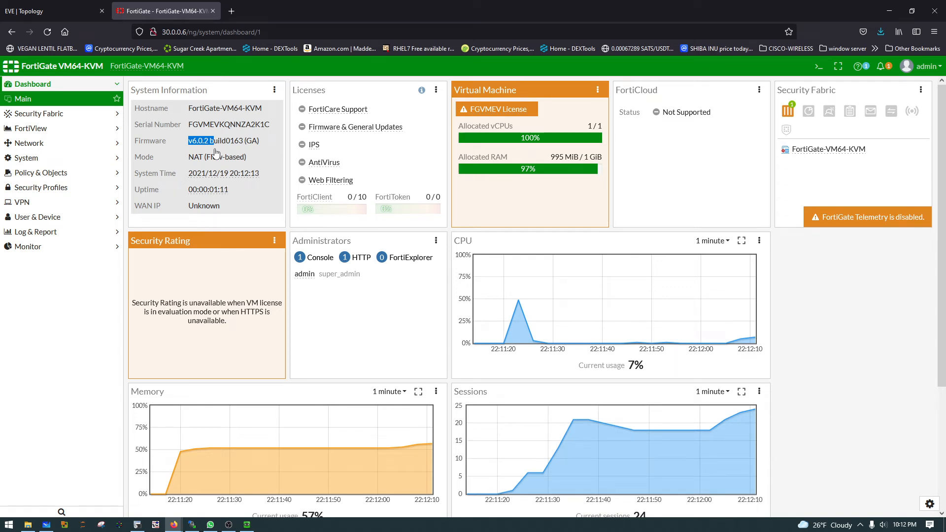
left_click(216, 151)
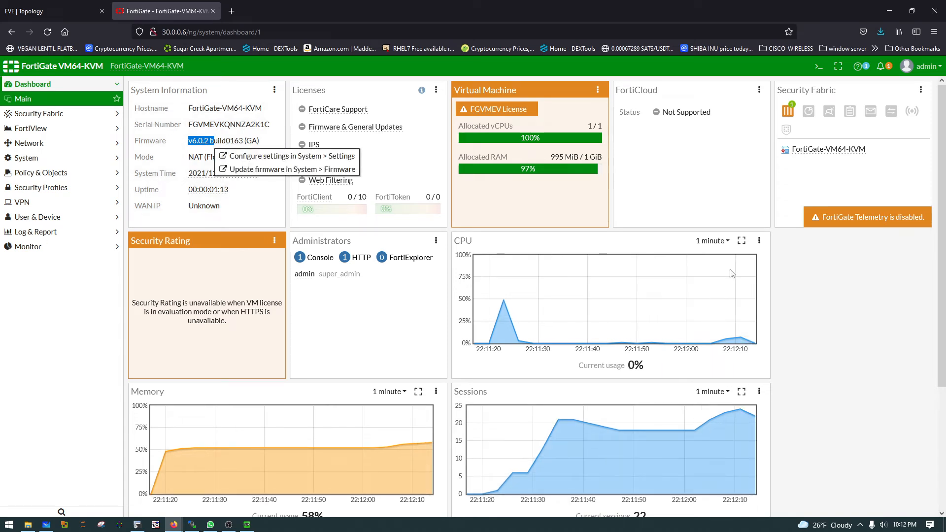
Step: Edit the port1 network interface with alias WAN and role WAN, keep DHCP addressing, and save it
left_click(35, 143)
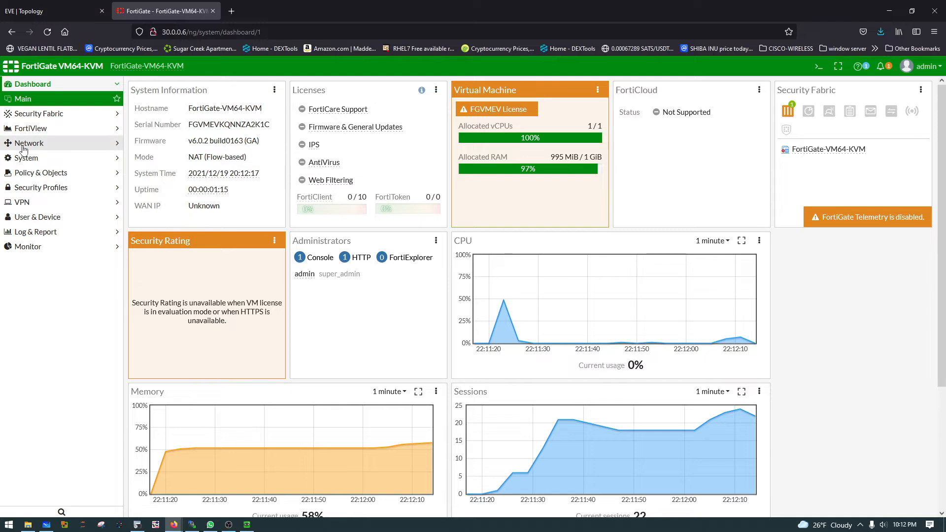
left_click(31, 143)
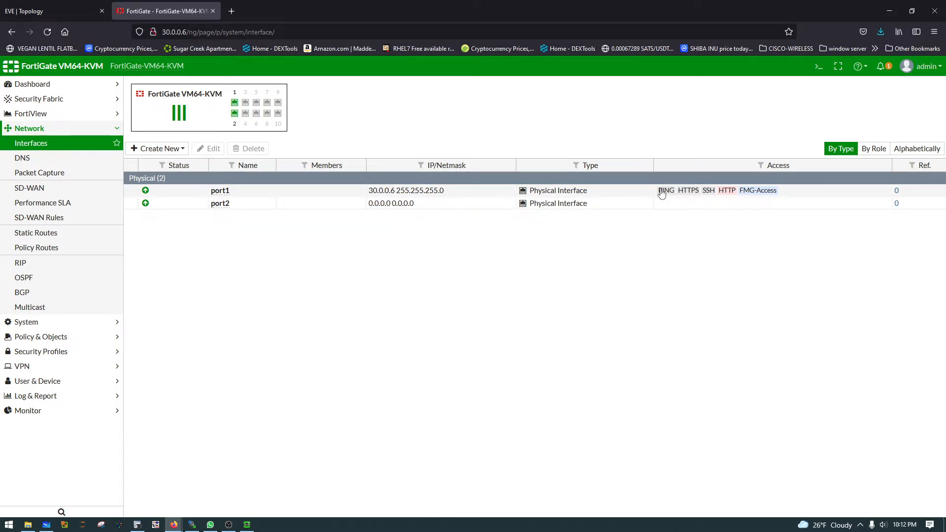
left_click(220, 191)
left_click(210, 148)
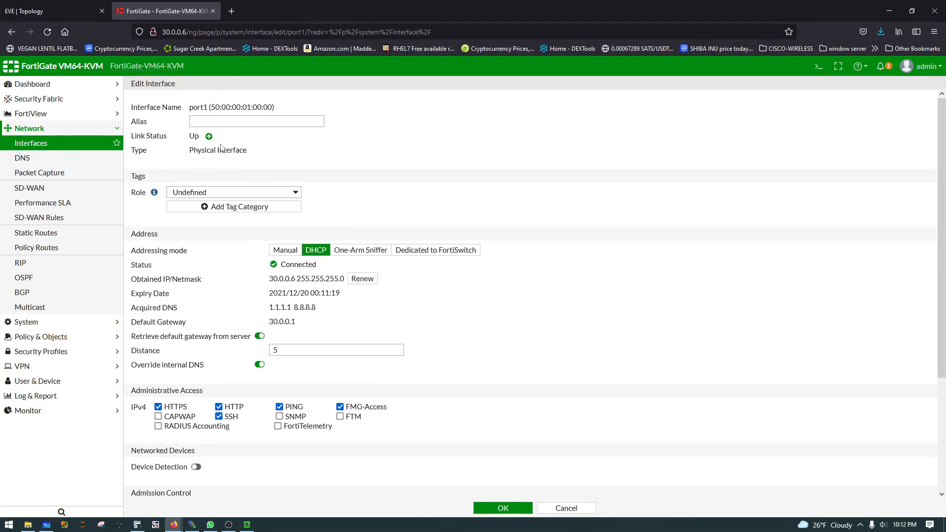
left_click(200, 122)
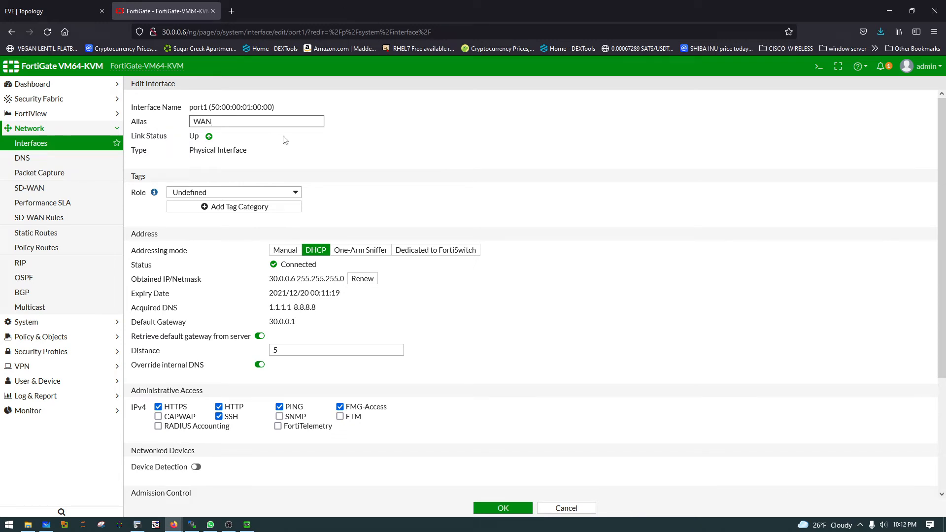
left_click(235, 192)
left_click(236, 218)
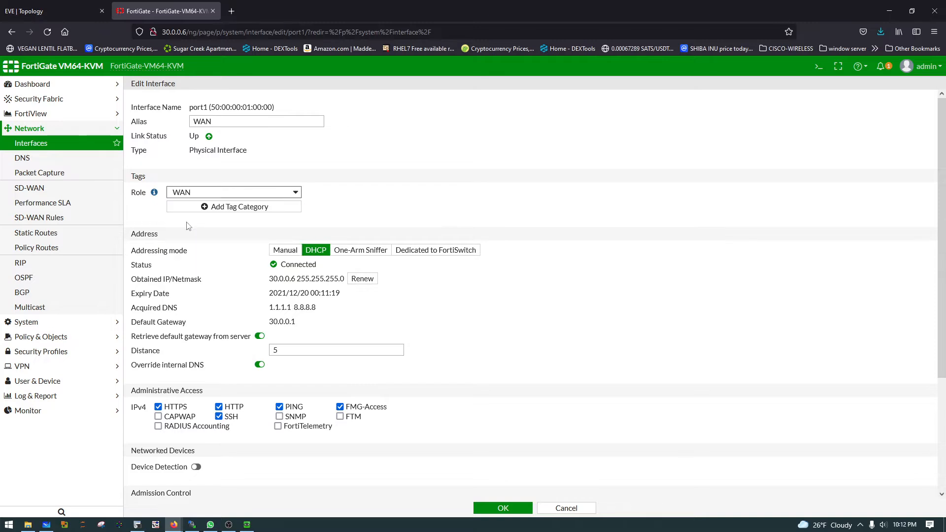
scroll(499, 285, "down", 2)
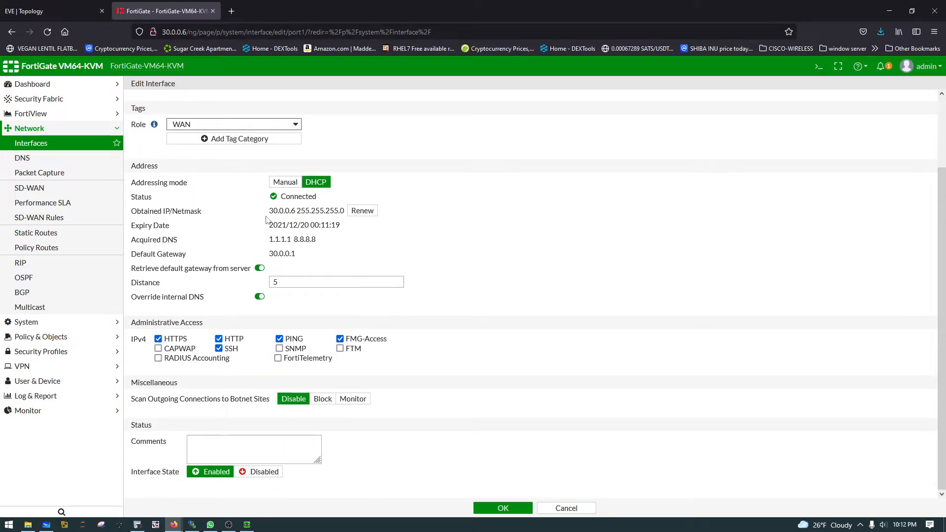
left_click_drag(268, 213, 331, 212)
left_click(331, 213)
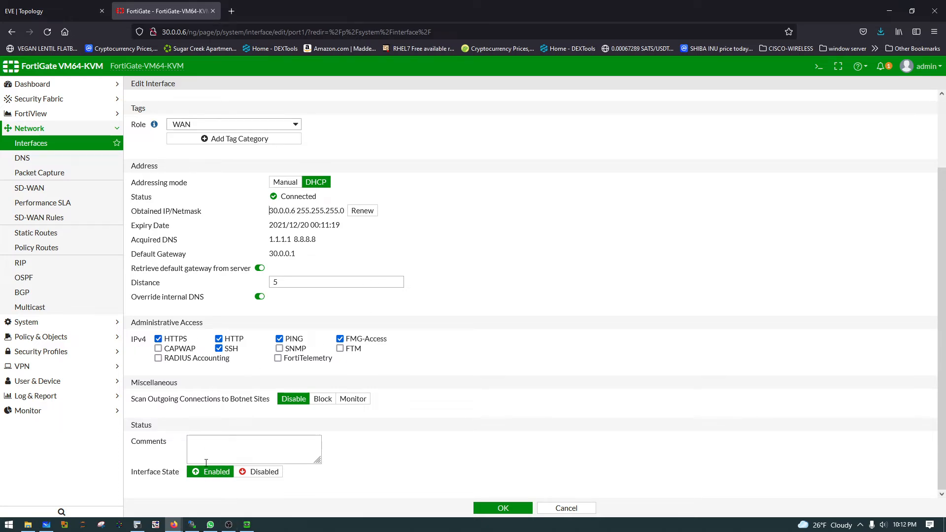
left_click(508, 508)
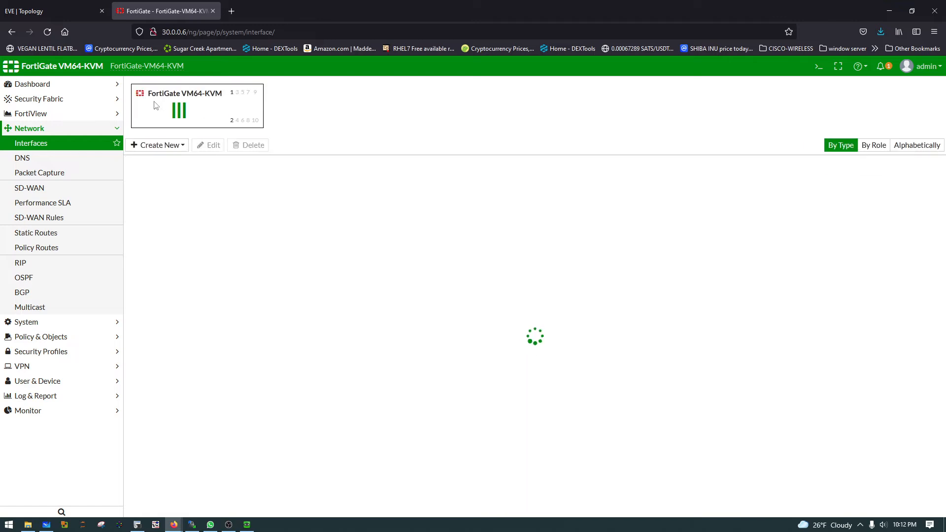
Step: Edit the port2 interface, setting its manual IP/Network Mask to 192.168.0.100/24 as in the topology, and allow PING access
left_click(245, 203)
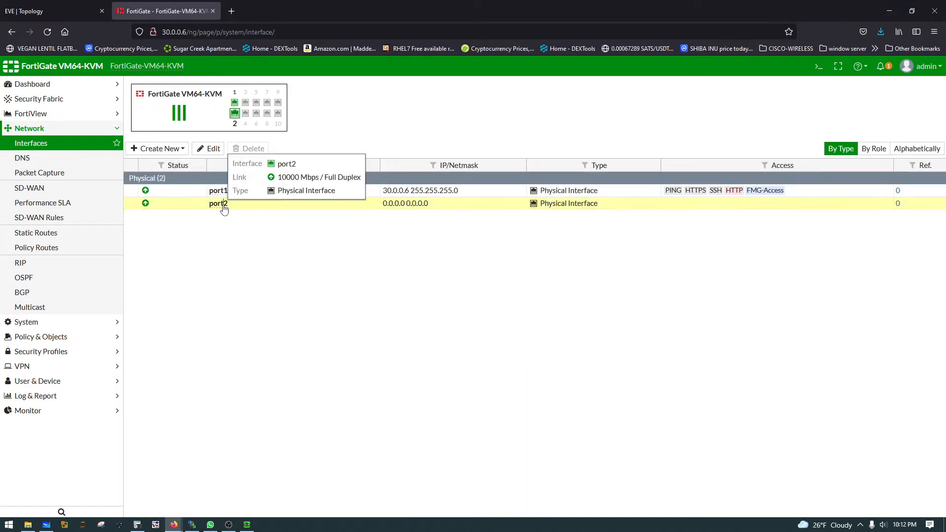
left_click(64, 12)
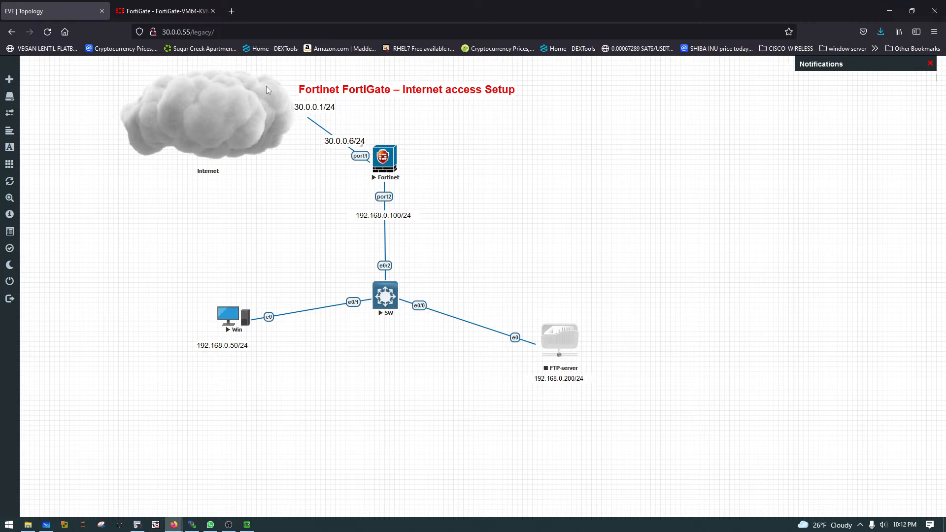
left_click(163, 11)
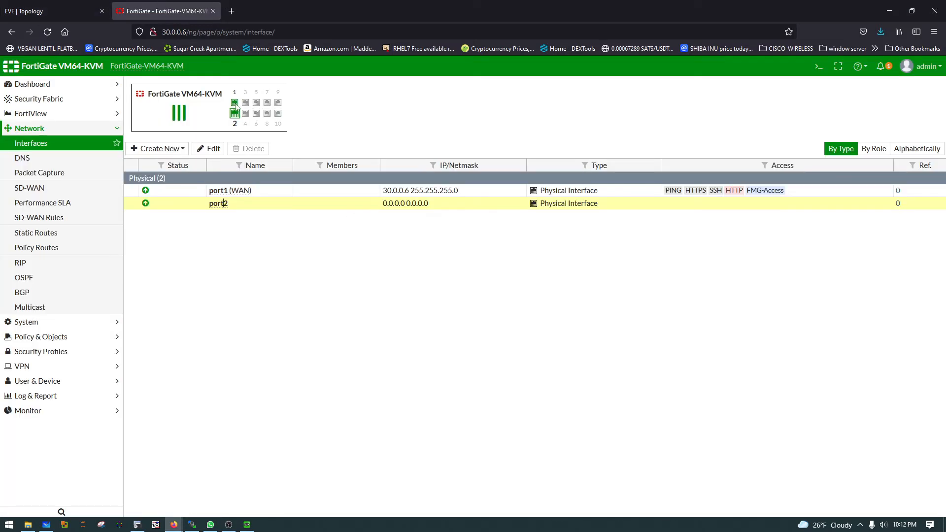
left_click(212, 149)
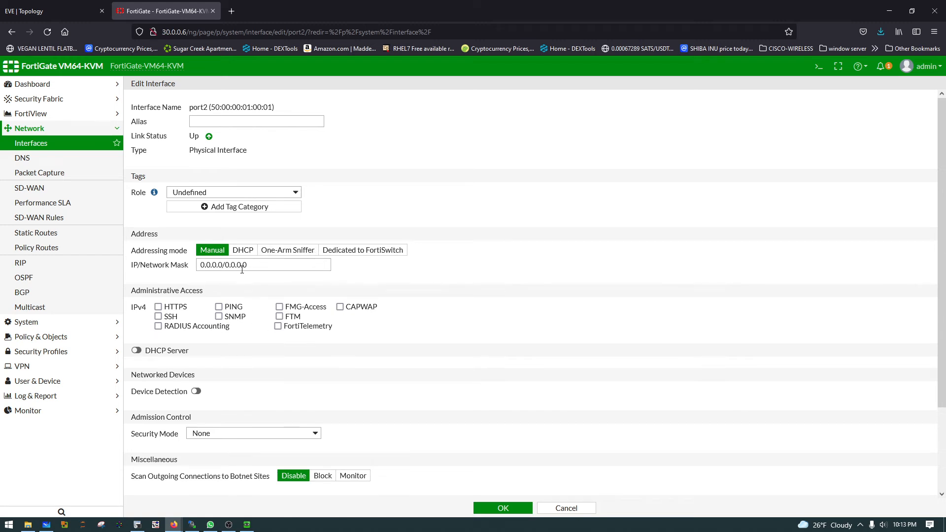
triple_click(223, 264)
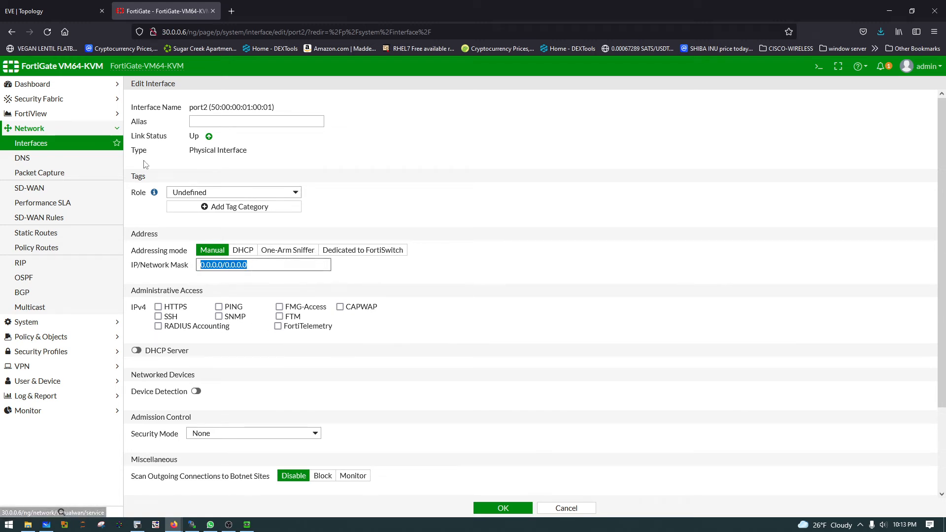
type("192.168.0.100/24")
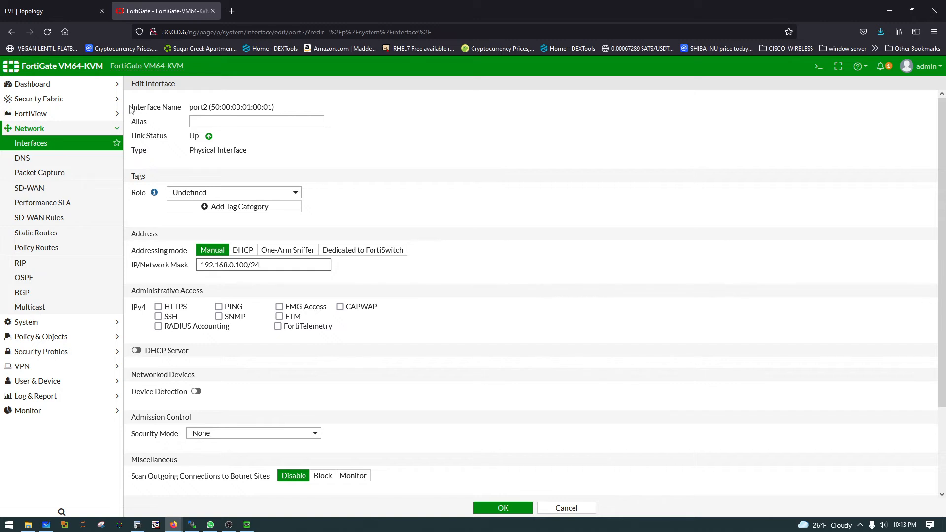
left_click(219, 307)
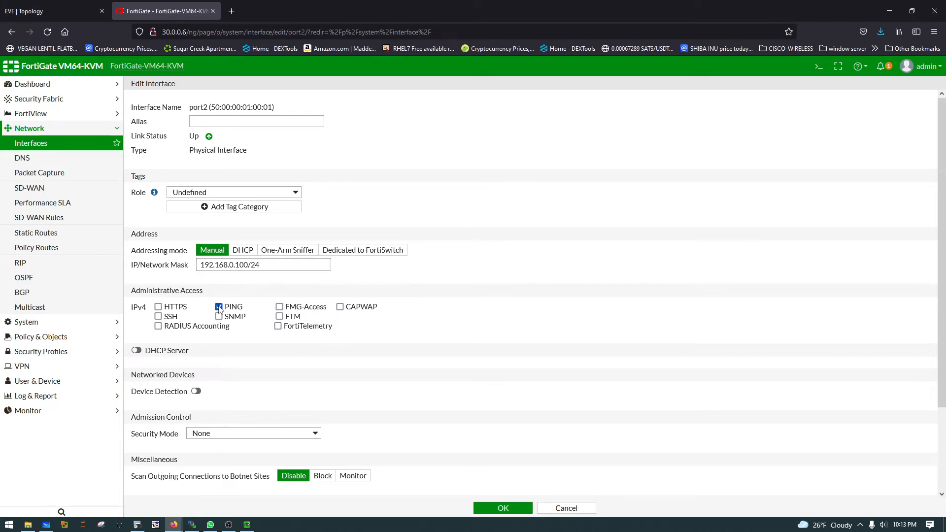
Step: Give port2 the alias LAN and set its role to LAN
left_click(192, 125)
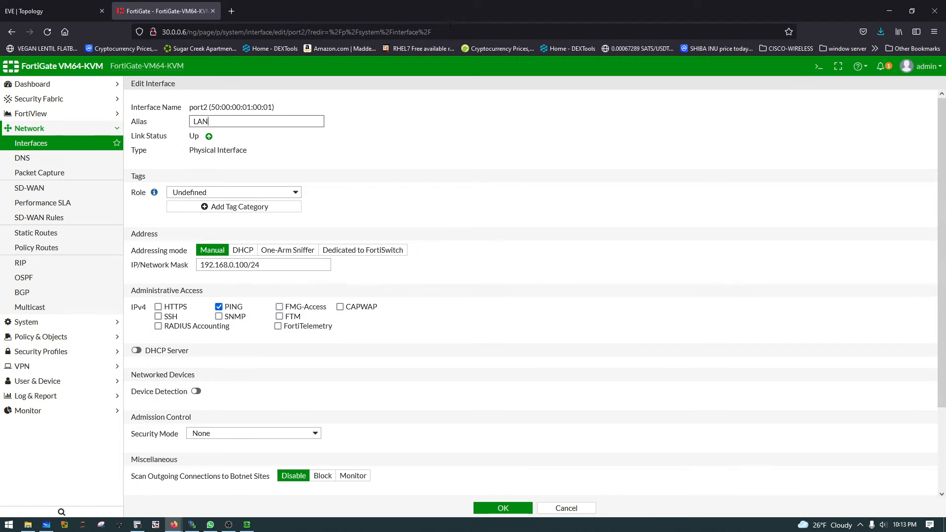
left_click(274, 192)
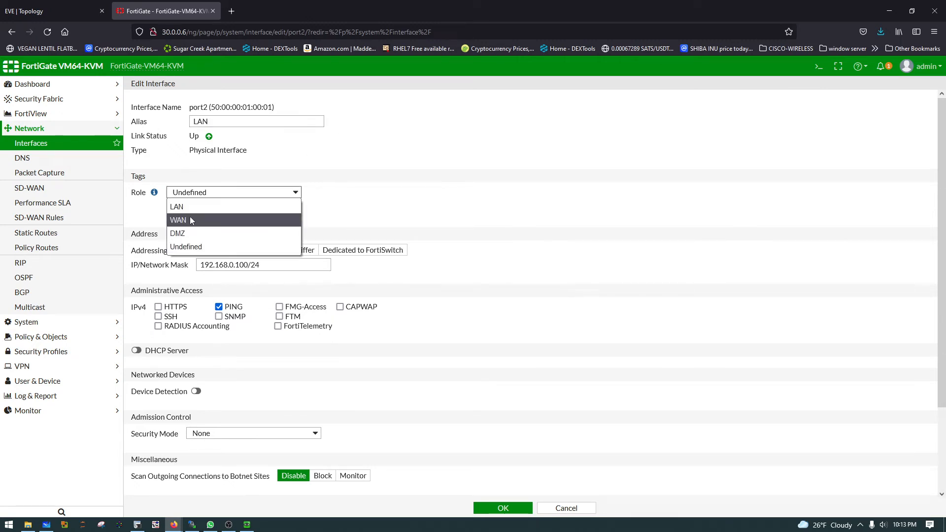
left_click(187, 207)
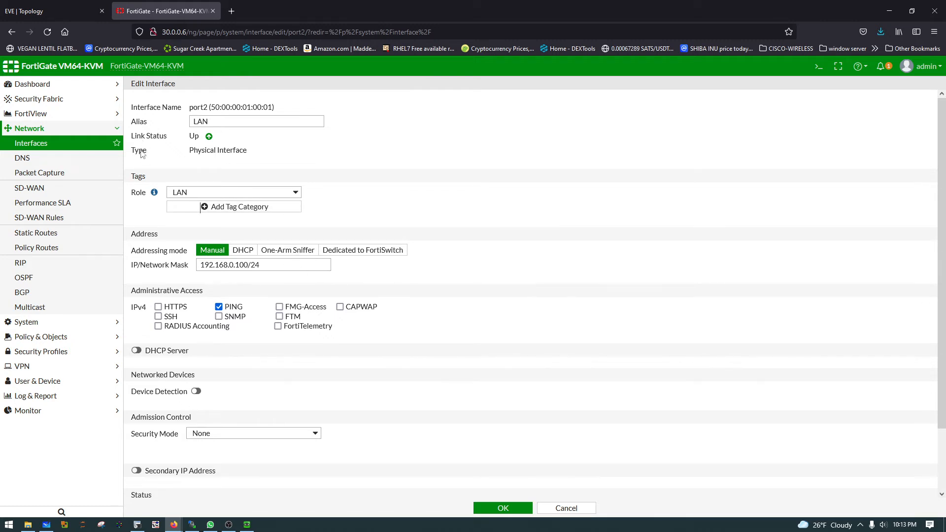
Step: Switch to Microsoft Whiteboard and undo the handwritten annotations on the topology, except the red circle around the Win node
left_click(46, 524)
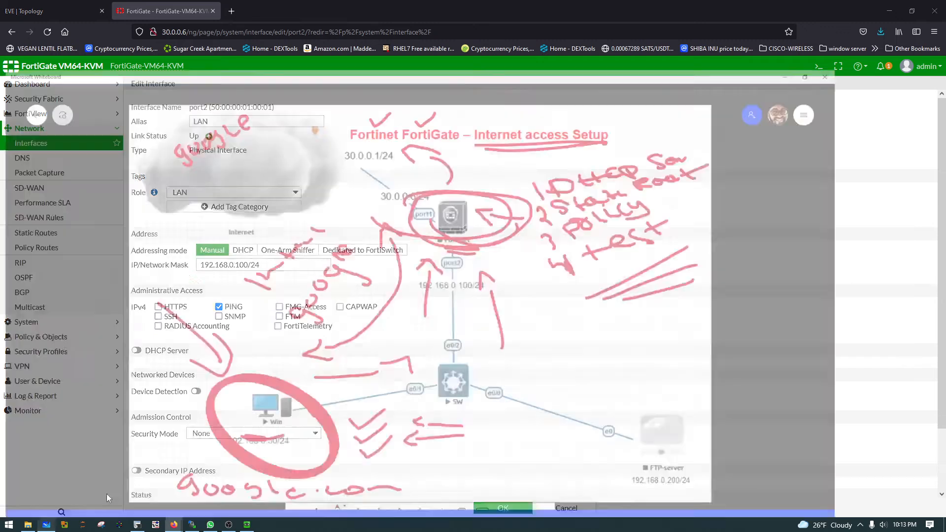
mouse_move(599, 147)
left_mouse_down()
mouse_move(874, 87)
mouse_move(550, 138)
left_mouse_up()
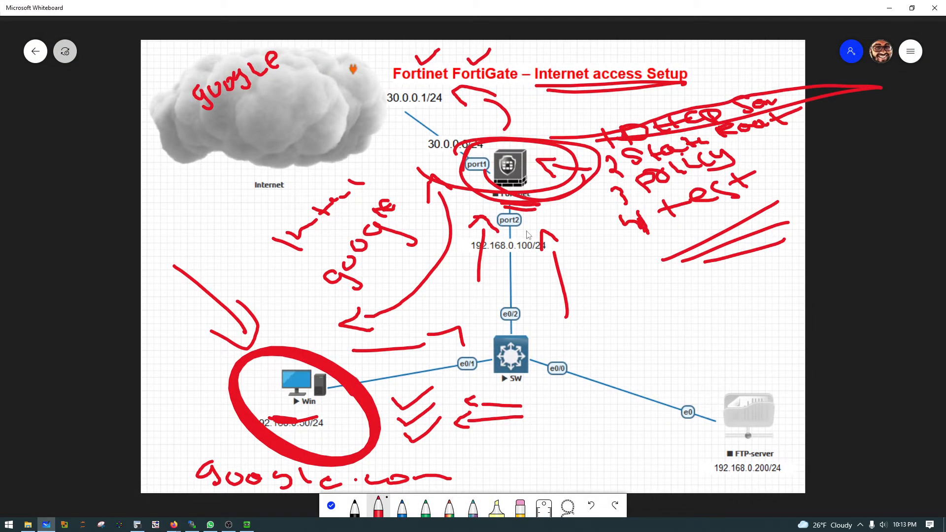
key("ctrl+z")
key("ctrl+z")
key("ctrl+z")
key("ctrl+z")
key("ctrl+z")
key("ctrl+z")
key("ctrl+z")
key("ctrl+z")
key("ctrl+z")
key("ctrl+z")
key("ctrl+z")
key("ctrl+z")
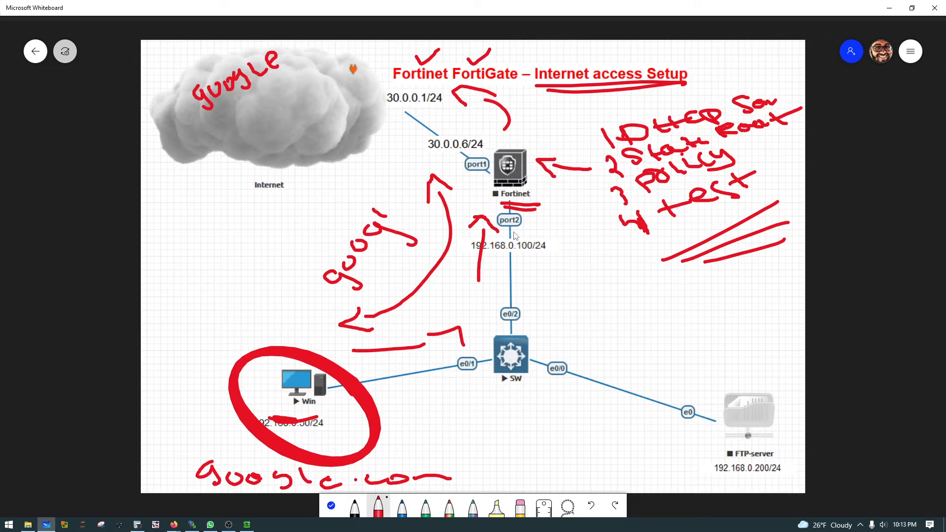
key("ctrl+z")
key("ctrl+z")
key("ctrl+z")
key("ctrl+z")
key("ctrl+z")
key("ctrl+z")
key("ctrl+z")
key("ctrl+z")
key("ctrl+z")
key("ctrl+z")
key("ctrl+z")
key("ctrl+z")
key("ctrl+z")
key("ctrl+z")
key("ctrl+z")
key("ctrl+z")
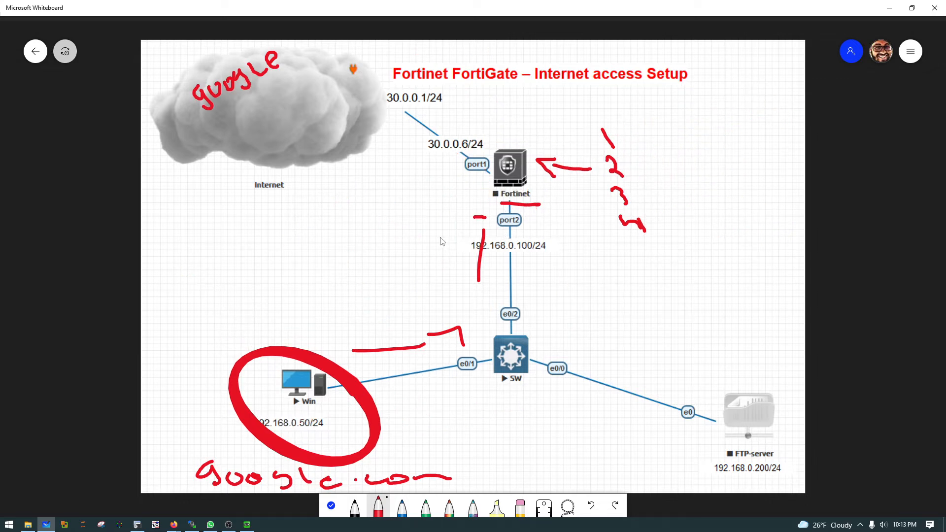
key("ctrl+z")
key("ctrl+z")
key("ctrl+z")
key("ctrl+z")
key("ctrl+z")
key("ctrl+z")
key("ctrl+z")
key("ctrl+z")
key("ctrl+z")
key("ctrl+z")
key("ctrl+z")
key("ctrl+z")
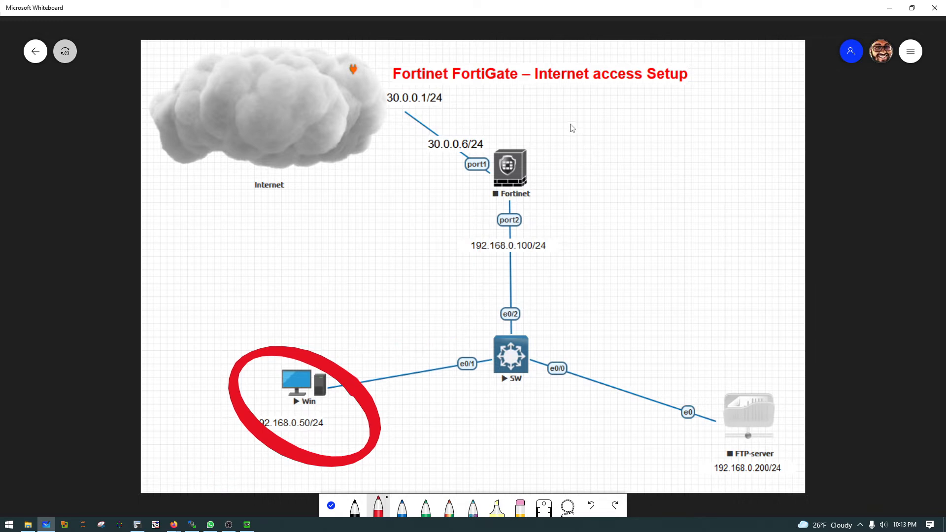
Step: Handwrite "DHCP" in red beside the Fortinet node and minimize the whiteboard
left_click_drag(568, 122, 578, 158)
mouse_move(614, 117)
left_mouse_down()
mouse_move(624, 147)
mouse_move(666, 120)
left_mouse_up()
mouse_move(681, 109)
left_mouse_down()
mouse_move(694, 132)
mouse_move(681, 112)
left_mouse_up()
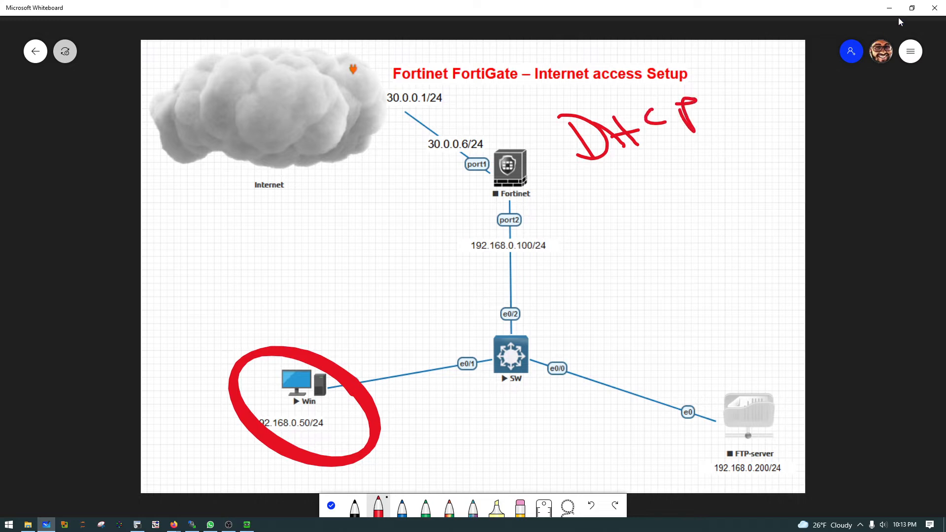
left_click(889, 8)
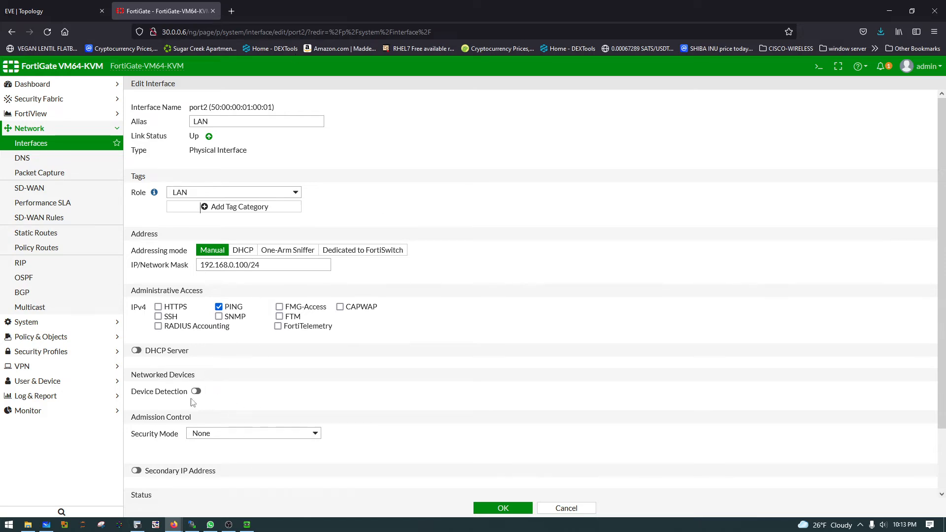
Step: Enable the DHCP server on port2 and delete the address range starting at 192.168.0.101
left_click(68, 11)
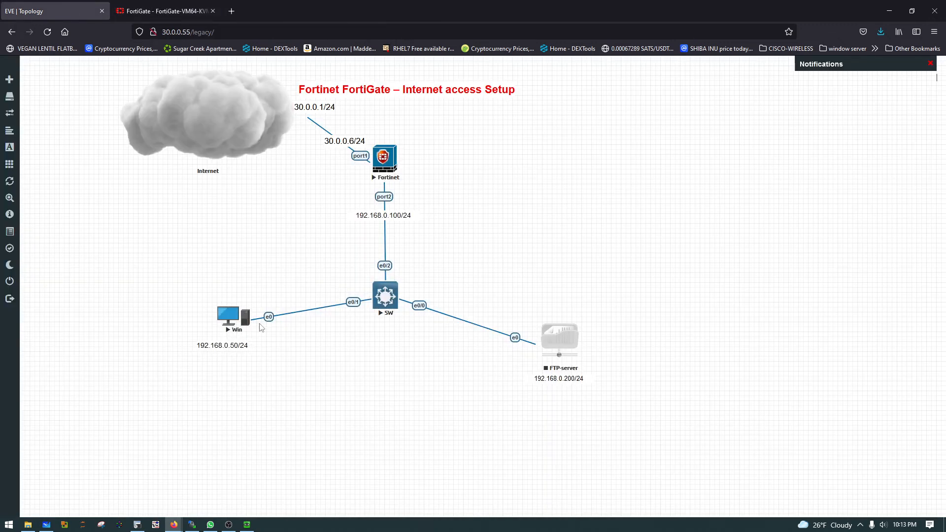
left_click(157, 11)
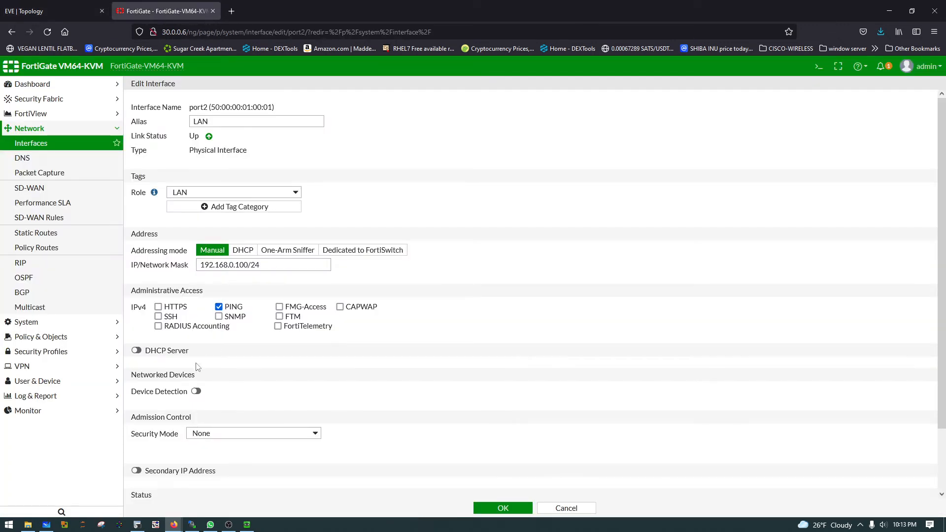
left_click(136, 351)
left_click(195, 425)
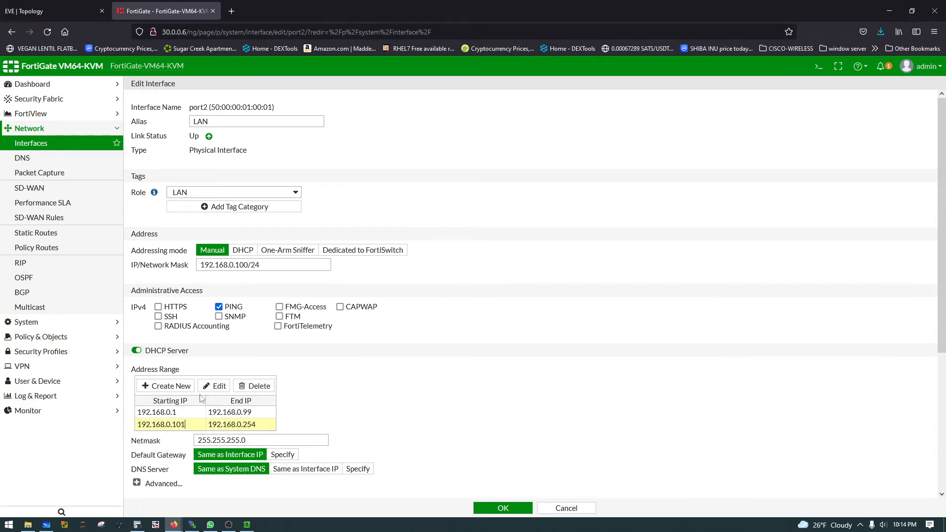
left_click(255, 388)
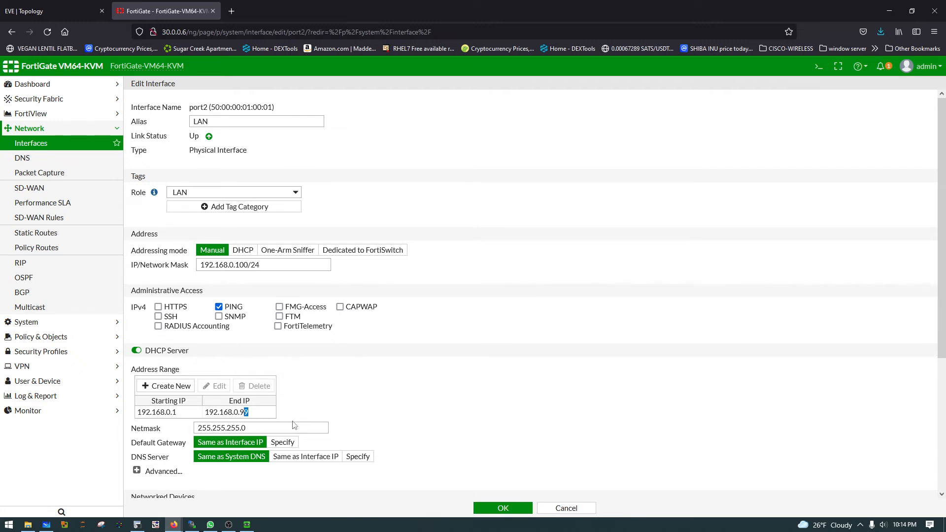
left_click(268, 428)
double_click(268, 429)
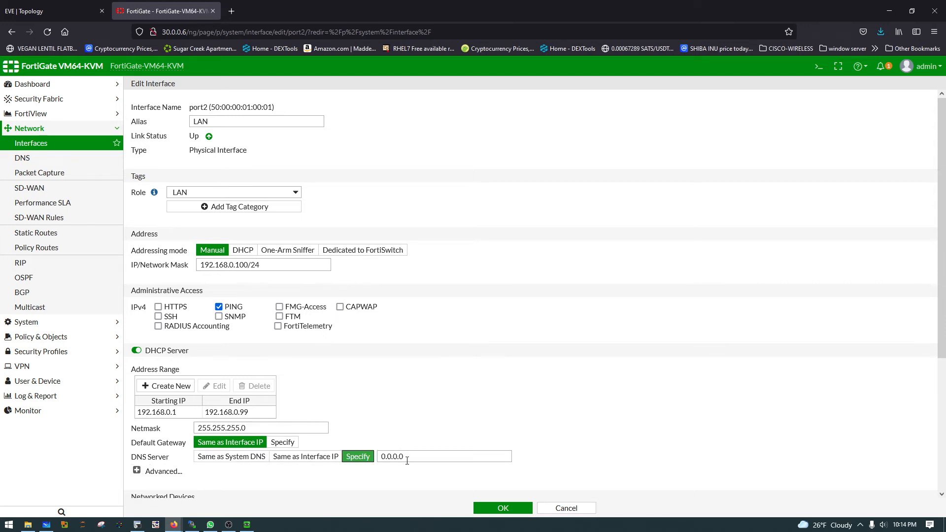
Step: Specify 1.1.1.1 as the DHCP server's DNS server and save the port2 interface
left_click(353, 457)
type("1.1.1.1")
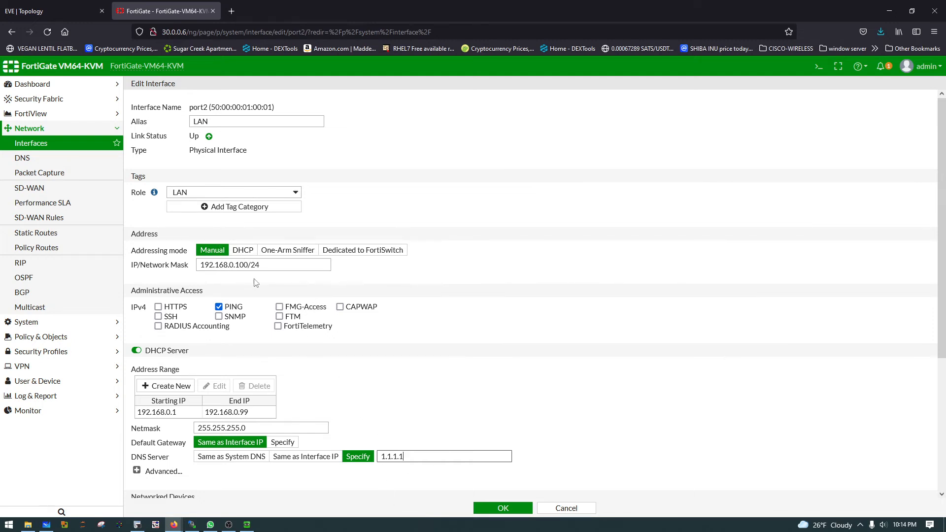
triple_click(254, 265)
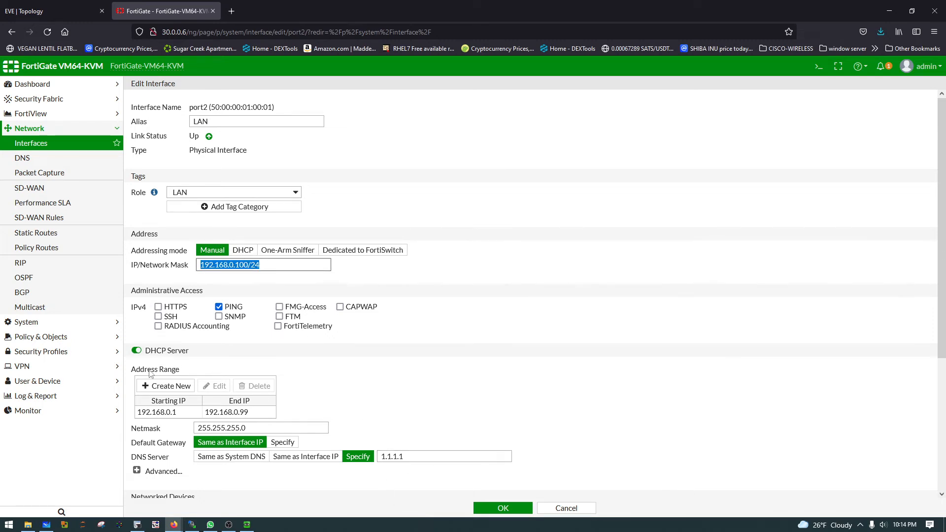
left_click(500, 507)
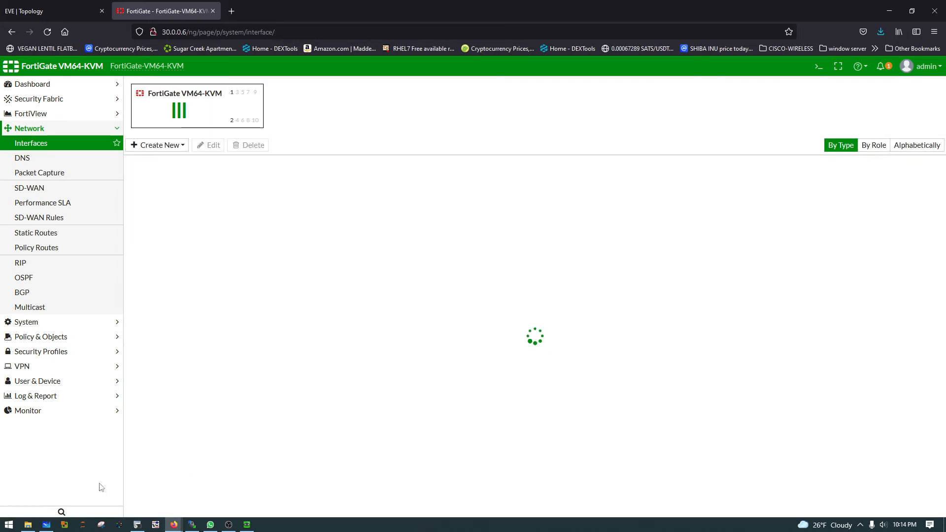
Step: On the Microsoft Whiteboard topology, strike out "DHCP", handwrite "Static Routing" below it, and minimize the whiteboard
left_click(48, 525)
left_click_drag(553, 164, 747, 104)
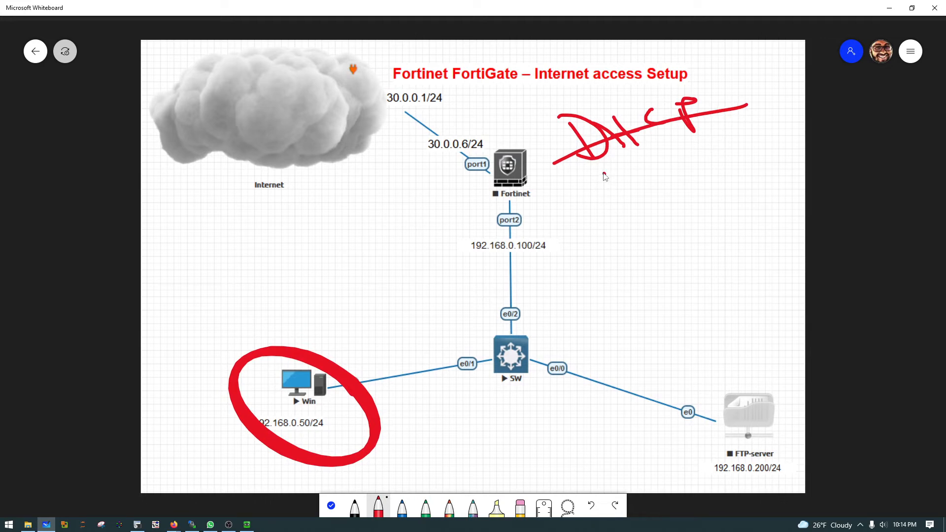
mouse_move(604, 173)
left_mouse_down()
mouse_move(588, 191)
mouse_move(732, 140)
left_mouse_up()
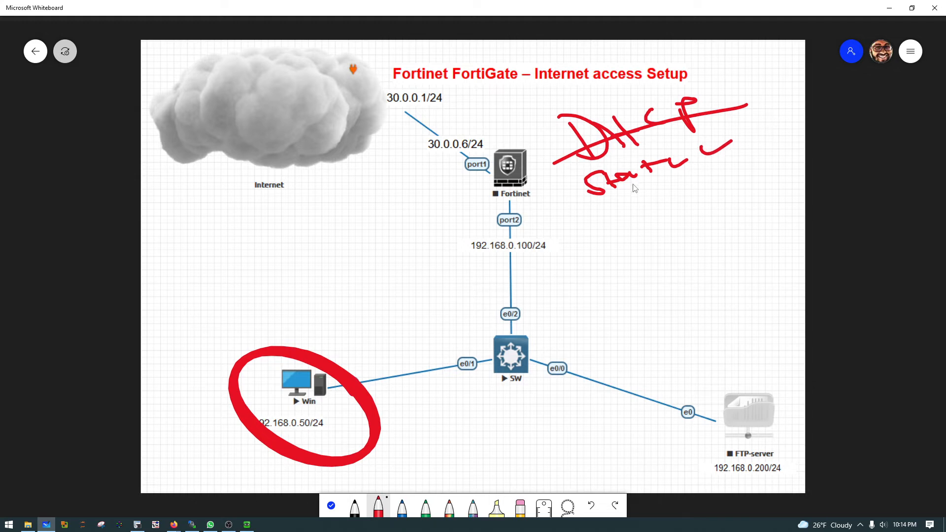
mouse_move(625, 197)
left_mouse_down()
mouse_move(642, 210)
mouse_move(651, 193)
mouse_move(710, 182)
mouse_move(749, 158)
mouse_move(773, 177)
left_mouse_up()
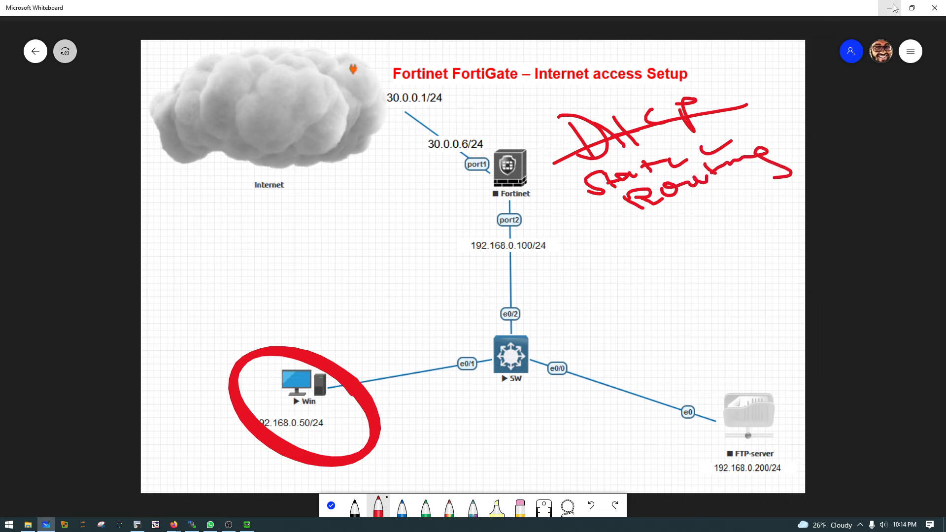
left_click(887, 9)
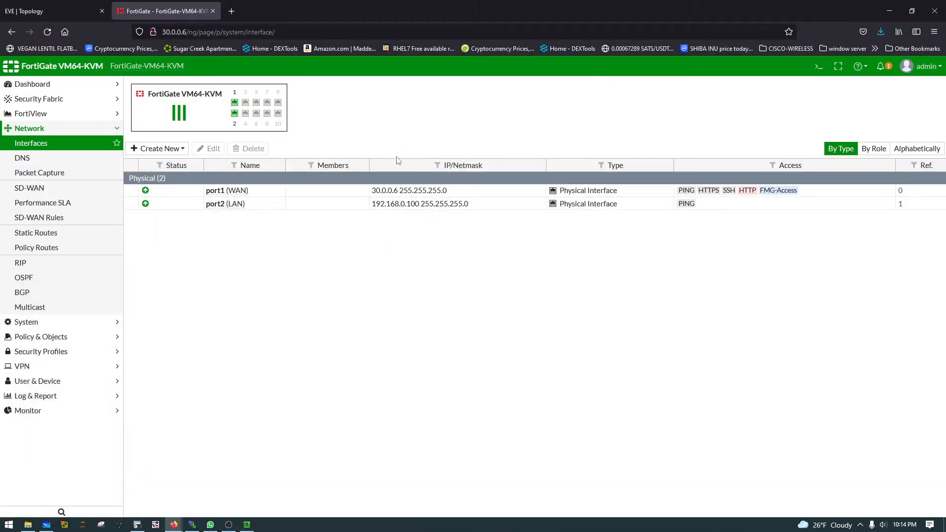
Step: Draw a red arrow on the whiteboard from the Fortinet node to the 30.0.0.1/24 gateway, and minimize it
left_click(46, 524)
mouse_move(499, 128)
left_mouse_down()
mouse_move(473, 90)
mouse_move(446, 112)
left_mouse_up()
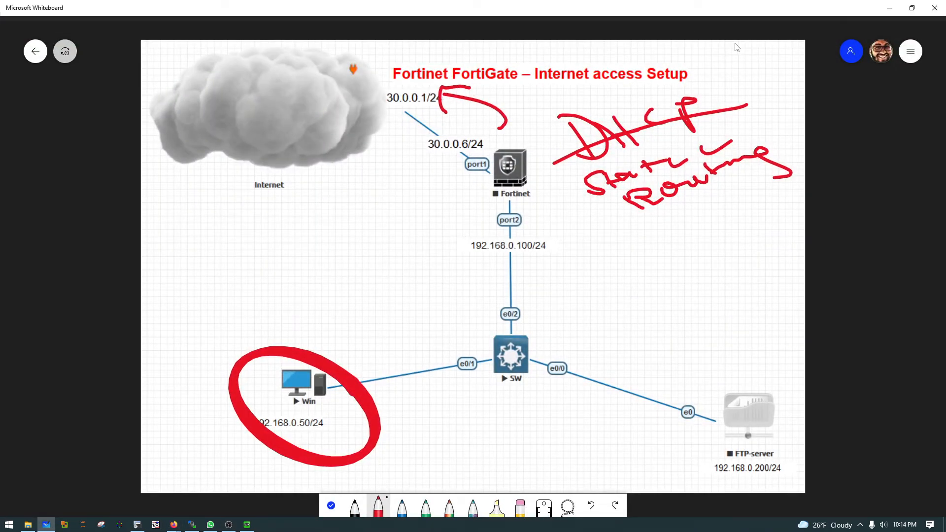
left_click(889, 8)
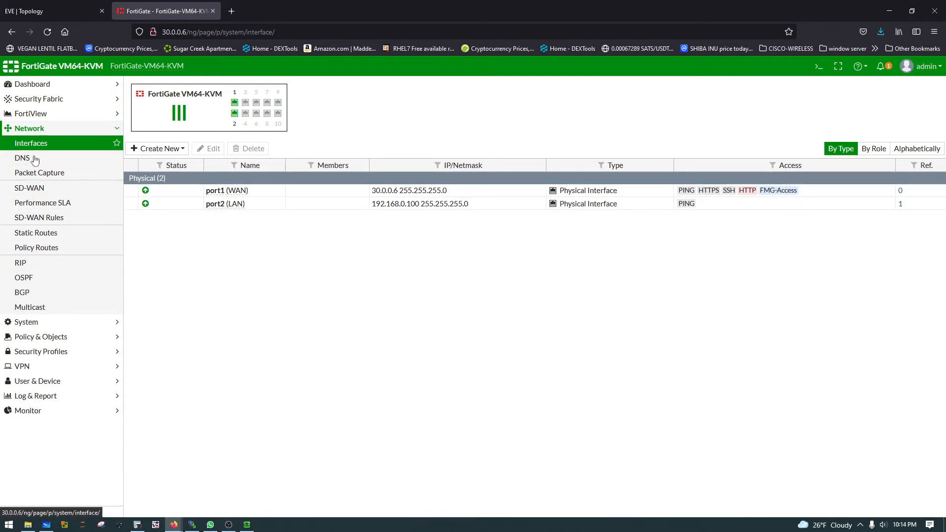
Step: Start a new static route on the FortiGate with 0.0.0.0/0.0.0.0 as the destination subnet, and select its gateway value for replacement
left_click(34, 132)
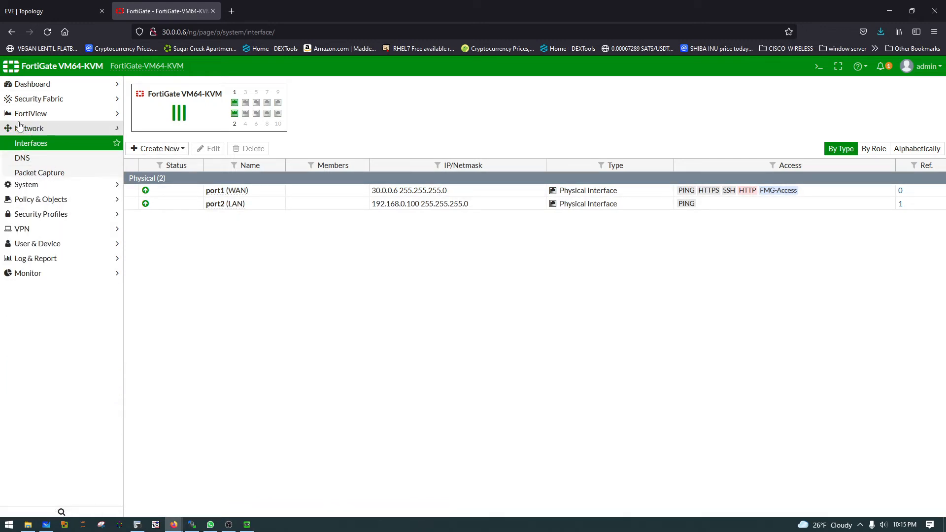
left_click(31, 129)
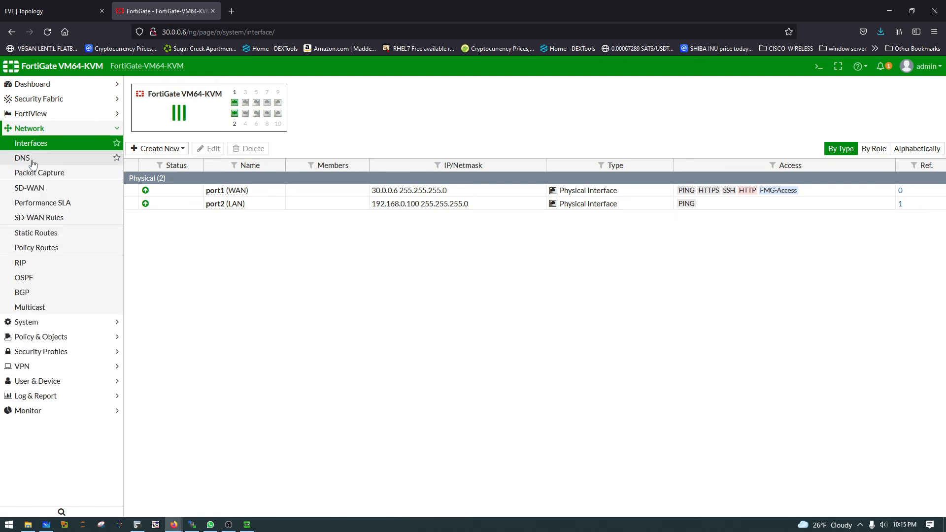
left_click(31, 235)
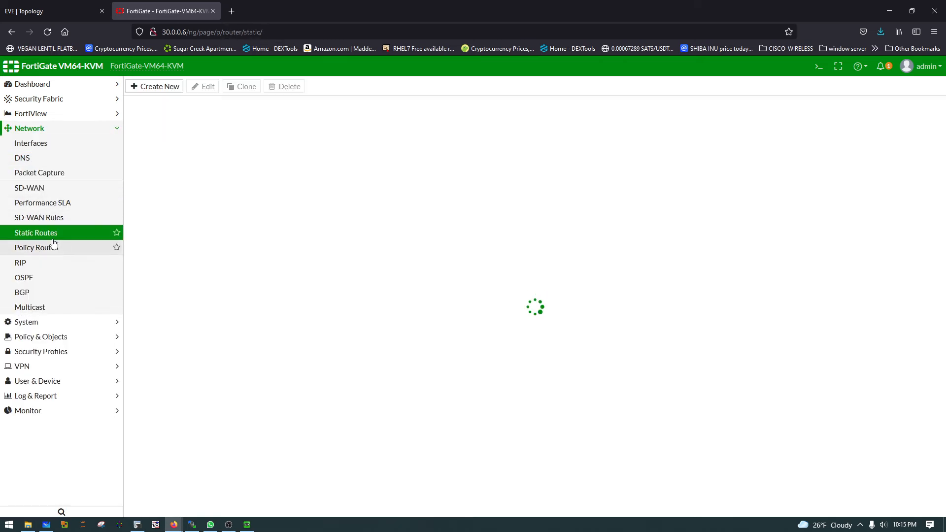
left_click(167, 89)
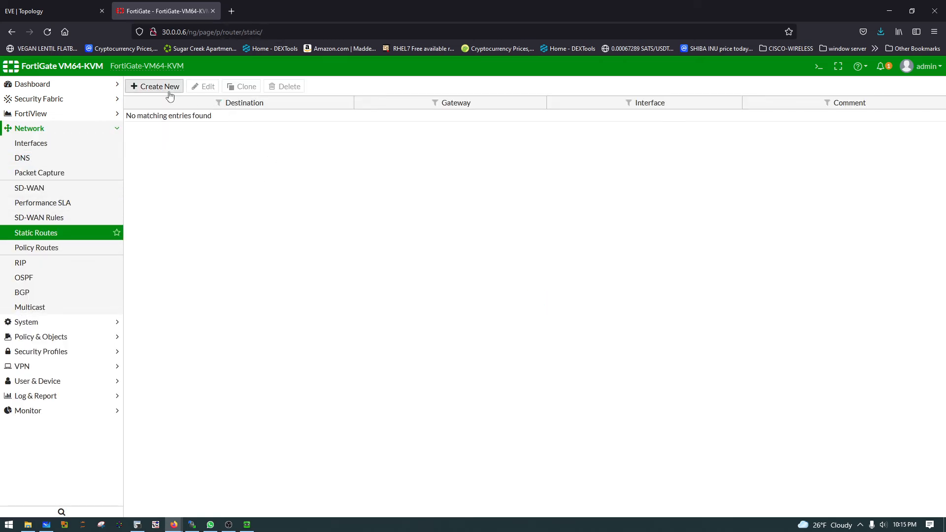
left_click(293, 127)
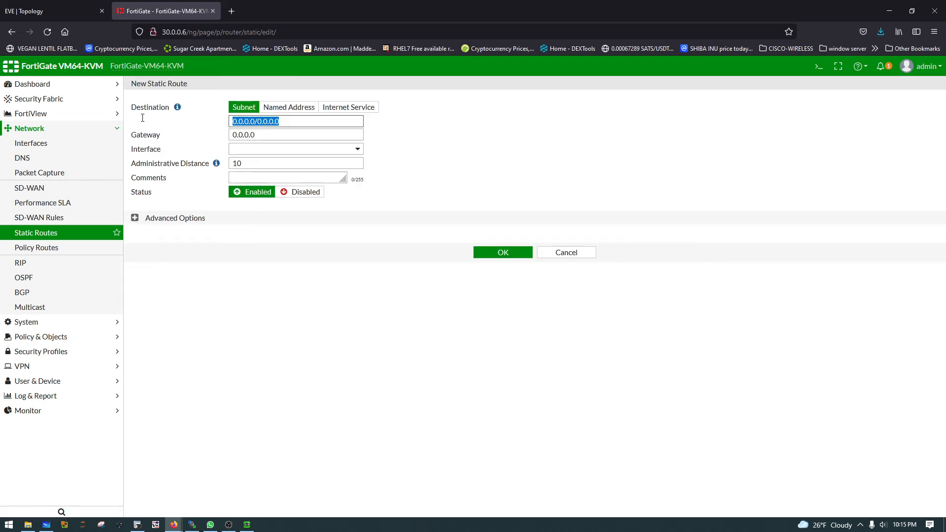
left_click(288, 136)
double_click(288, 137)
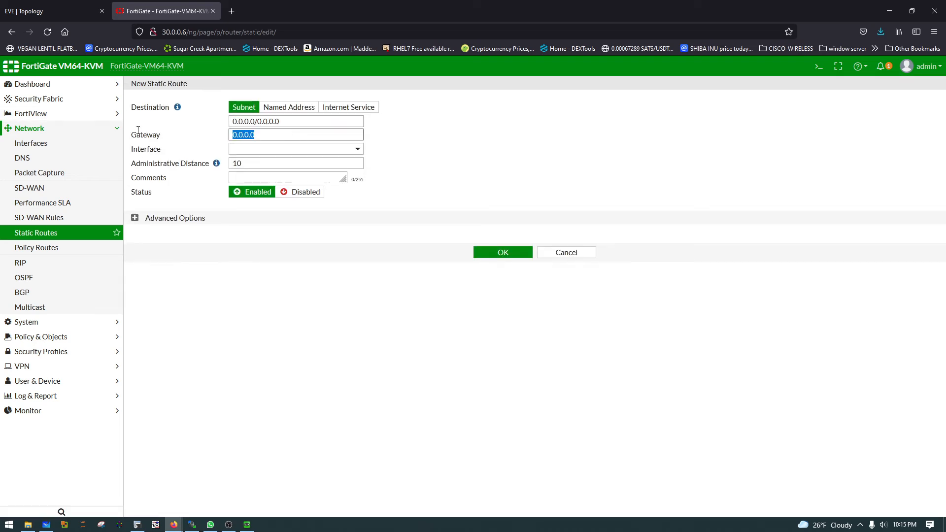
Step: Switch to Microsoft Whiteboard, draw a red arrow from the 30.0.0.1/24 gateway to the Internet cloud, and minimize it
left_click(44, 10)
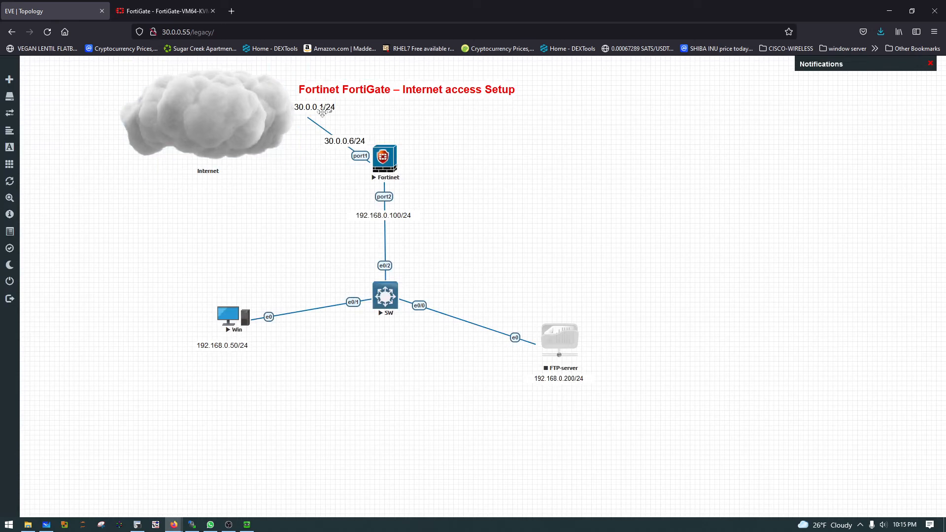
left_click(52, 526)
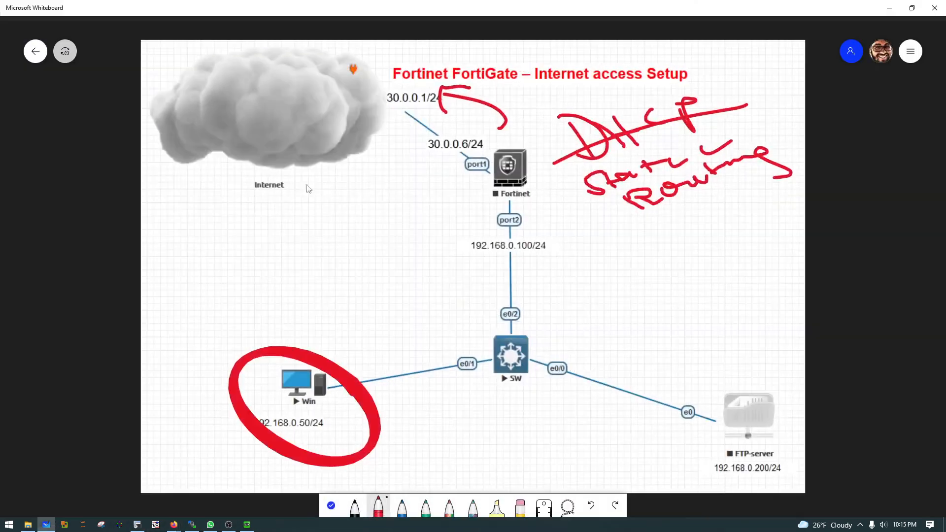
mouse_move(369, 101)
left_mouse_down()
mouse_move(440, 83)
mouse_move(369, 85)
left_mouse_up()
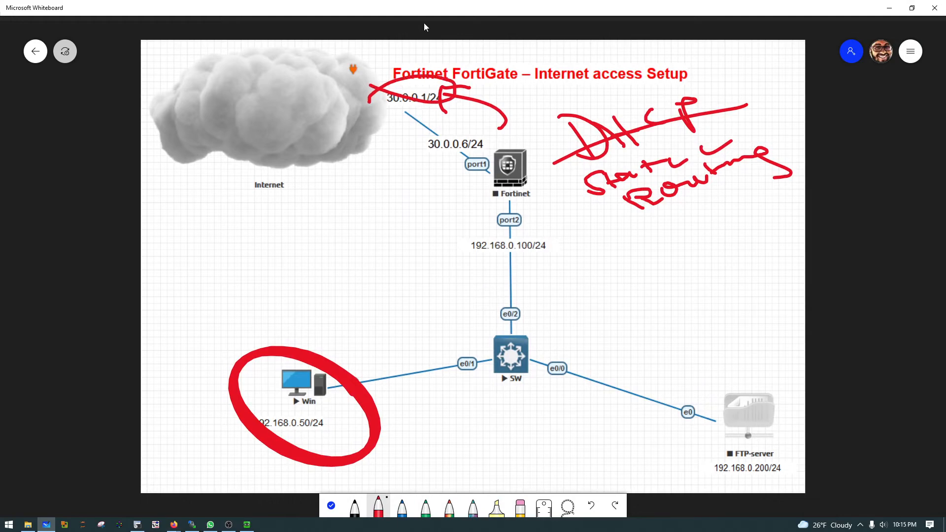
left_click(889, 8)
Step: Back in the FortiGate page, set the static route's gateway to 30.0.0.1 and interface to WAN (port1), and save it
left_click(150, 14)
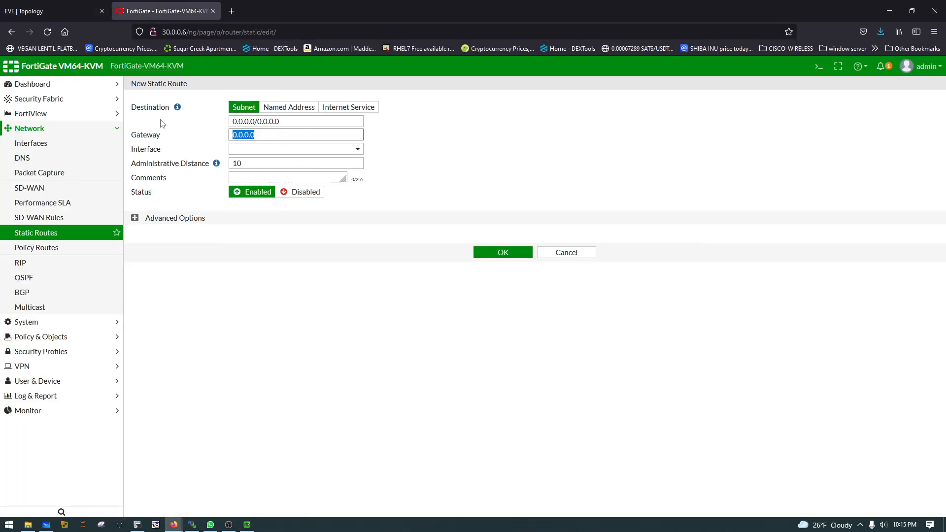
type("30.0.0.")
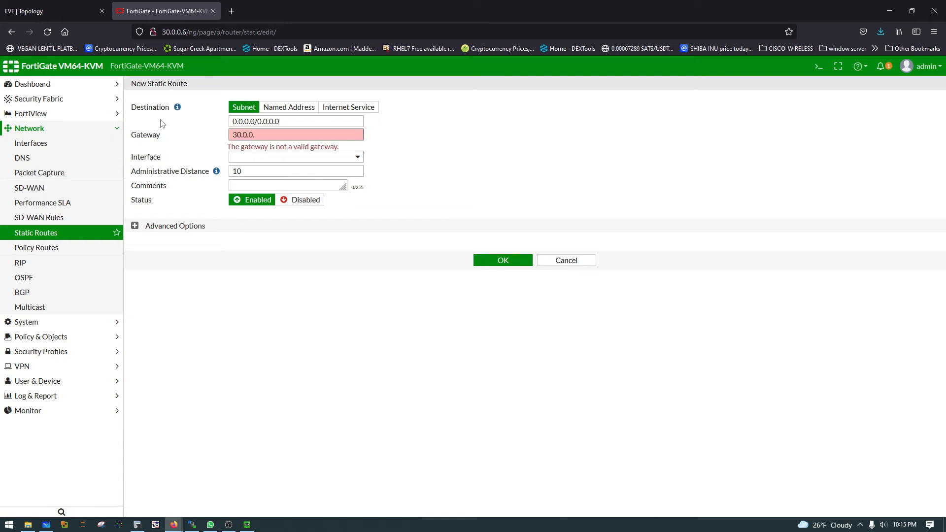
type("1")
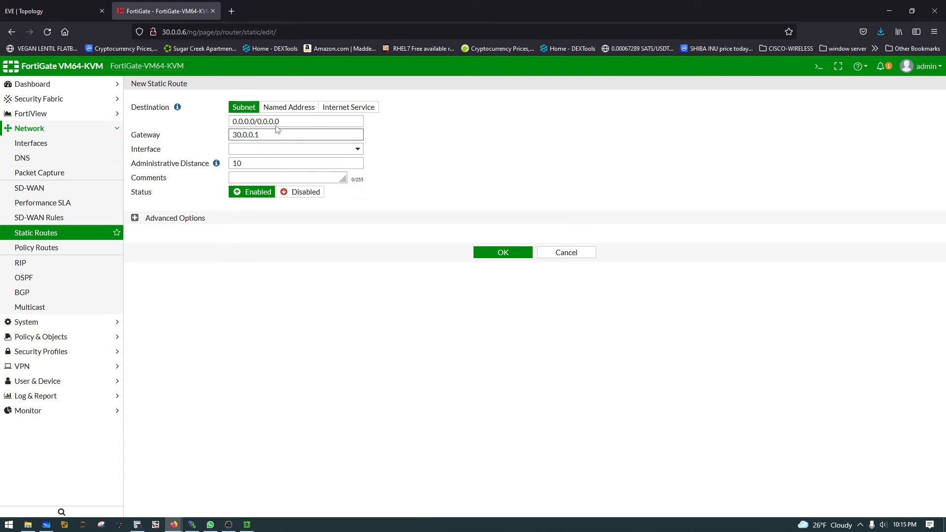
left_click(266, 150)
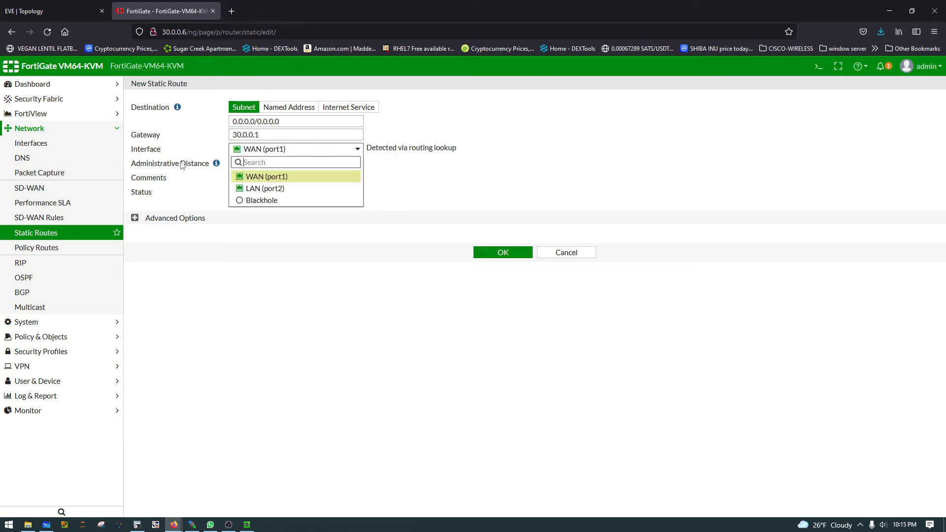
left_click(263, 178)
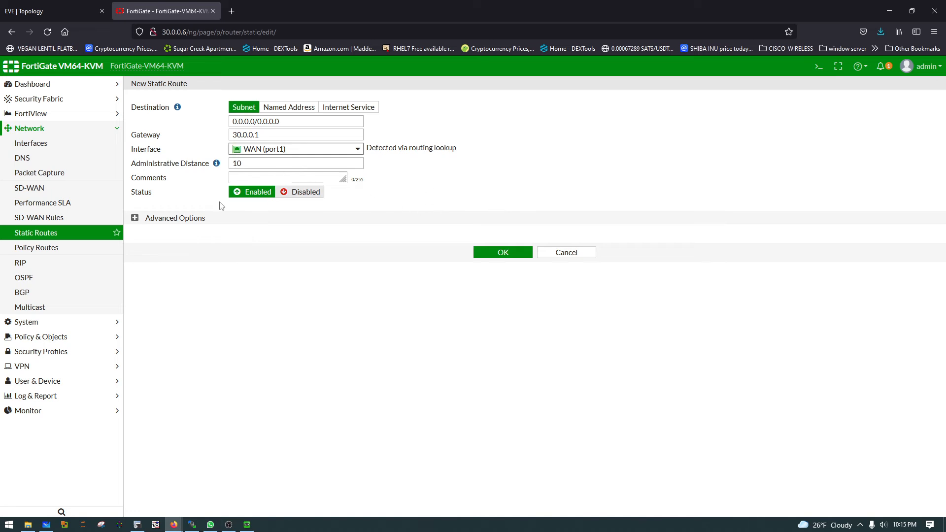
left_click(509, 258)
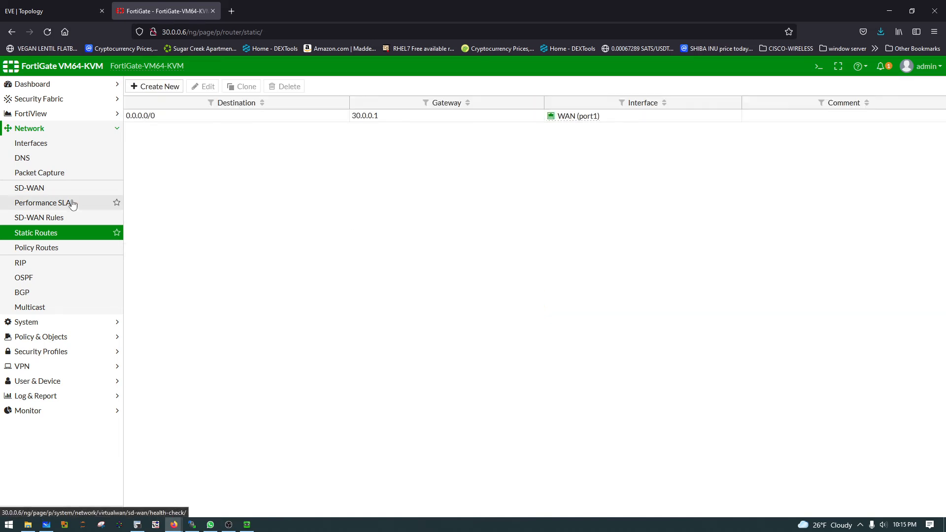
Step: On the Microsoft Whiteboard topology, strike out "Static Routing" and handwrite "Policy" below it
left_click(46, 524)
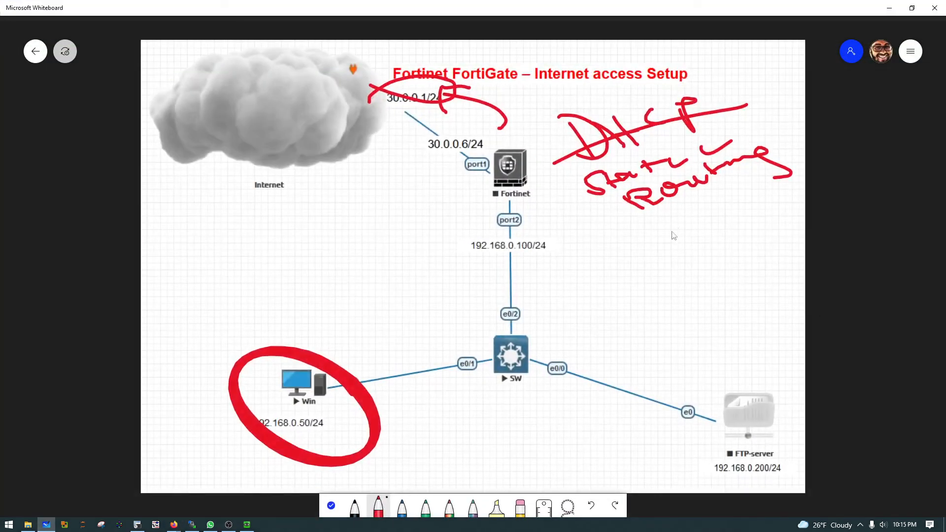
left_click_drag(578, 200, 776, 157)
mouse_move(623, 240)
left_mouse_down()
mouse_move(652, 275)
mouse_move(639, 261)
mouse_move(685, 244)
mouse_move(688, 223)
mouse_move(747, 225)
mouse_move(725, 244)
left_mouse_up()
left_click(696, 216)
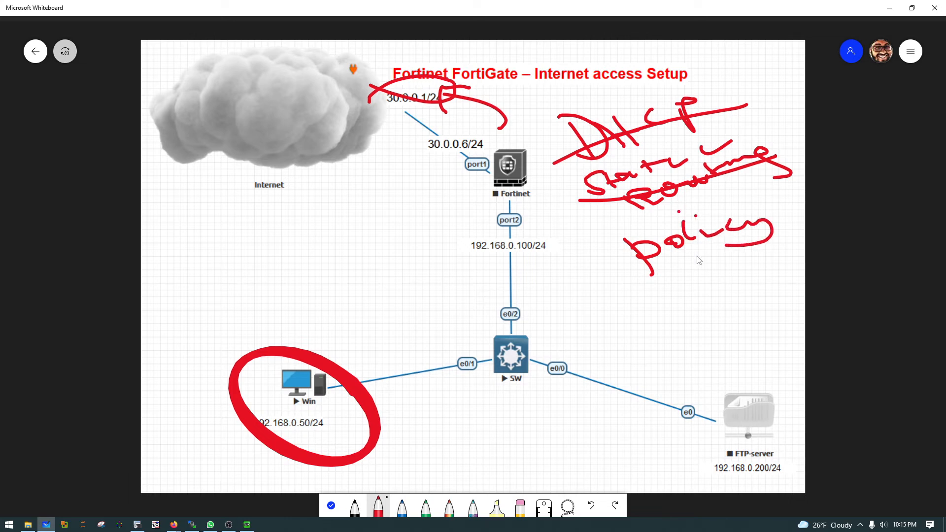
Step: Draw a double-headed arrow beside the Fortinet–SW link and a curved arrow from the Win side to the Internet cloud, and minimize the whiteboard
mouse_move(458, 211)
left_mouse_down()
mouse_move(460, 291)
mouse_move(473, 278)
mouse_move(460, 204)
mouse_move(469, 215)
left_mouse_up()
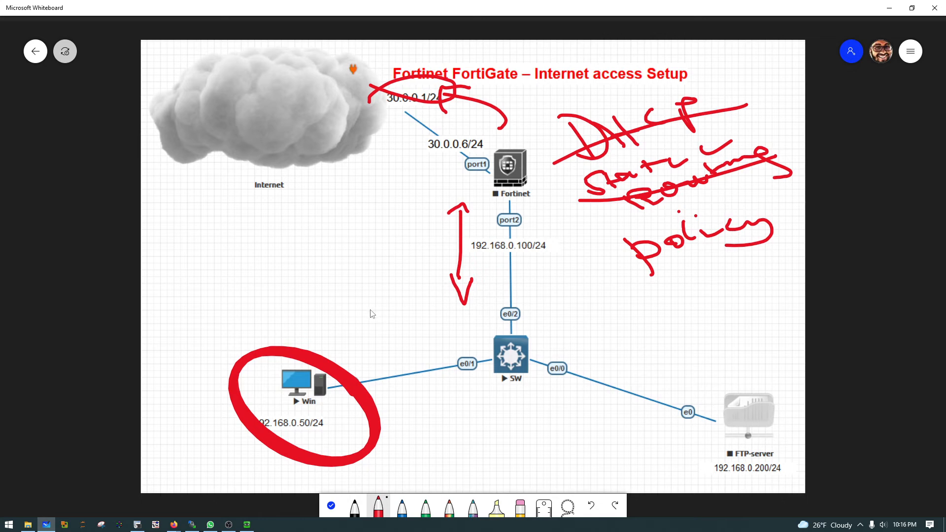
mouse_move(369, 311)
left_mouse_down()
mouse_move(419, 207)
mouse_move(385, 123)
mouse_move(396, 161)
left_mouse_up()
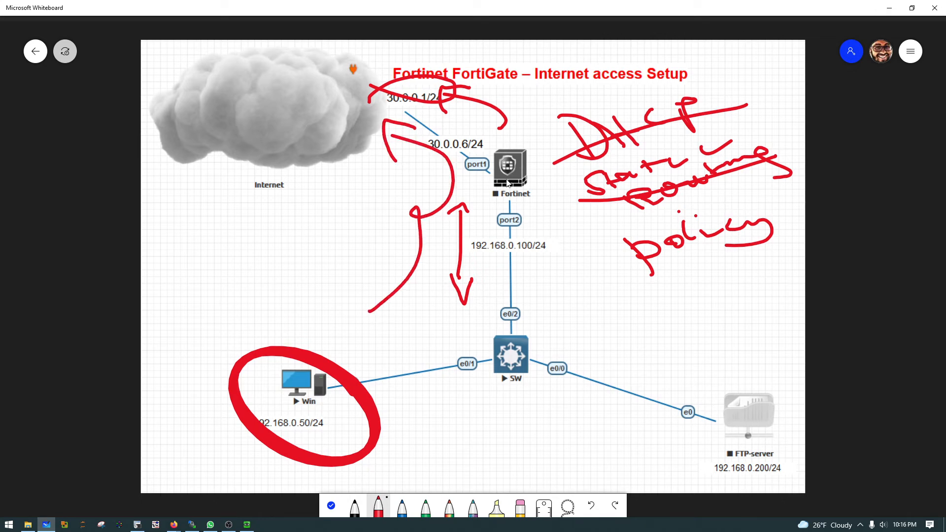
left_click(889, 8)
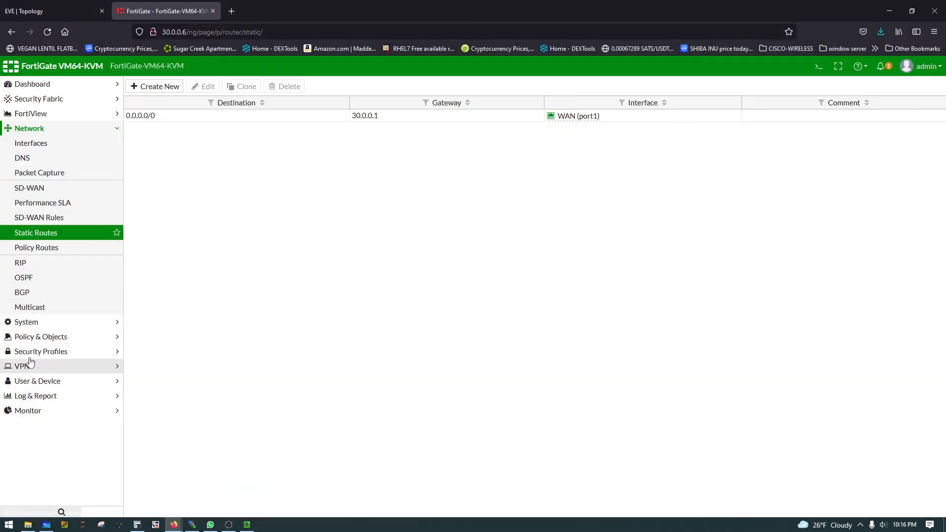
Step: Open the FortiGate's IPv4 policies and start creating a new policy
left_click(22, 339)
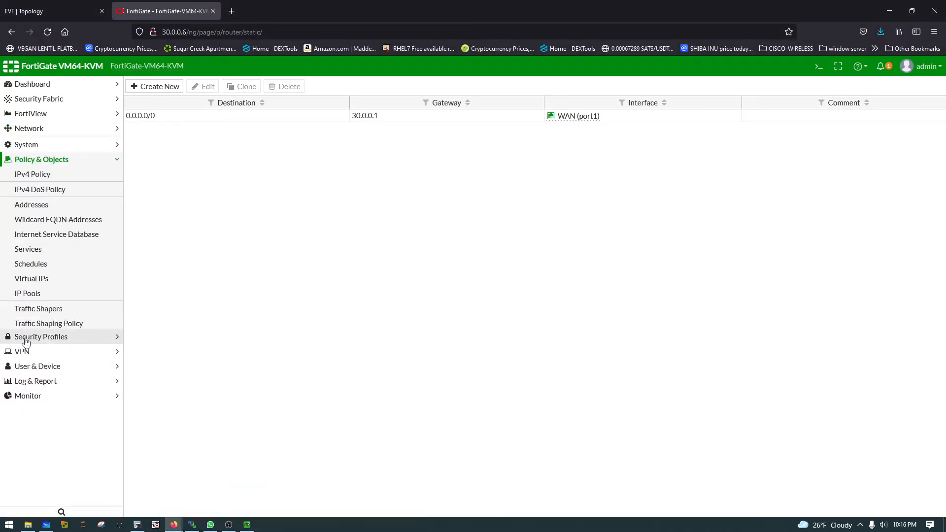
left_click(47, 159)
left_click(39, 158)
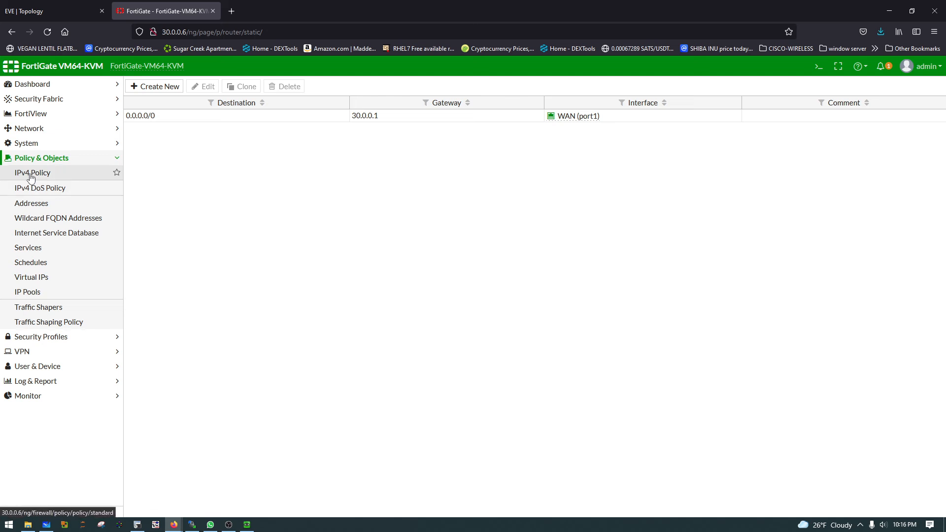
left_click(52, 174)
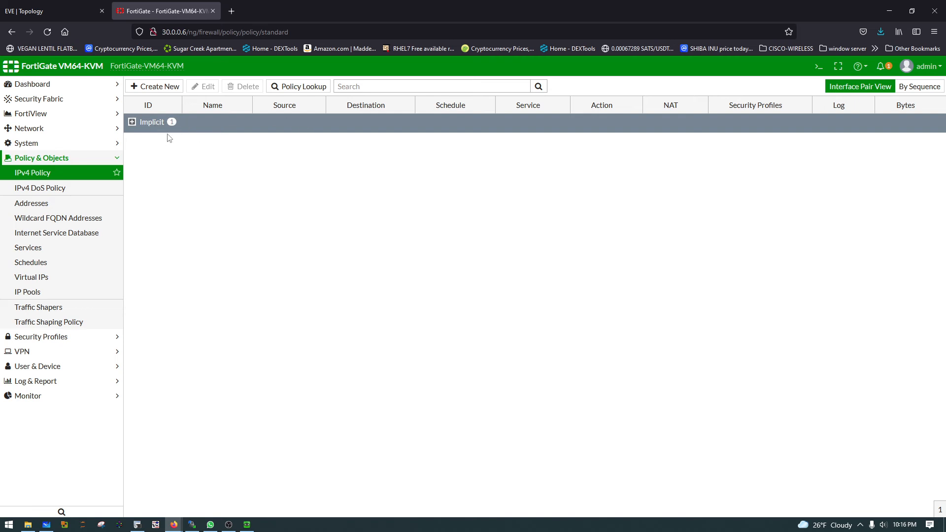
left_click(163, 91)
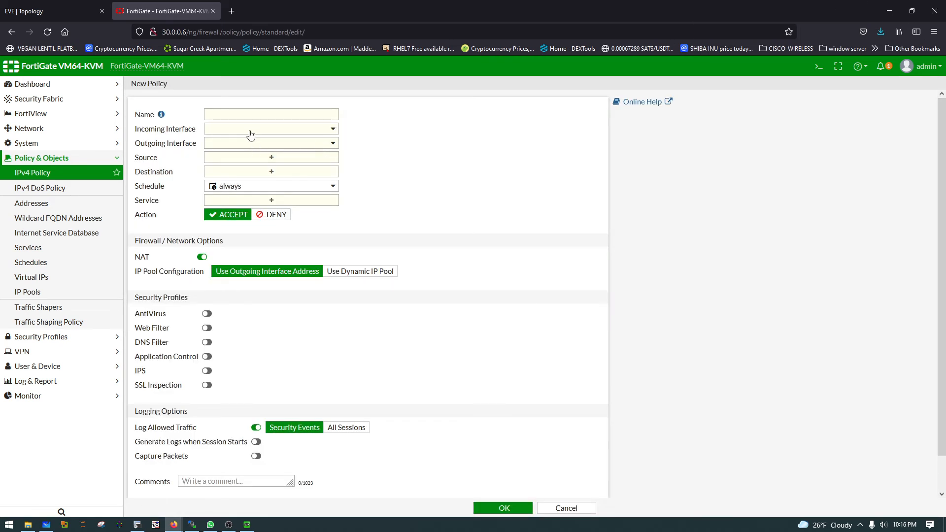
left_click(239, 115)
type("Internet")
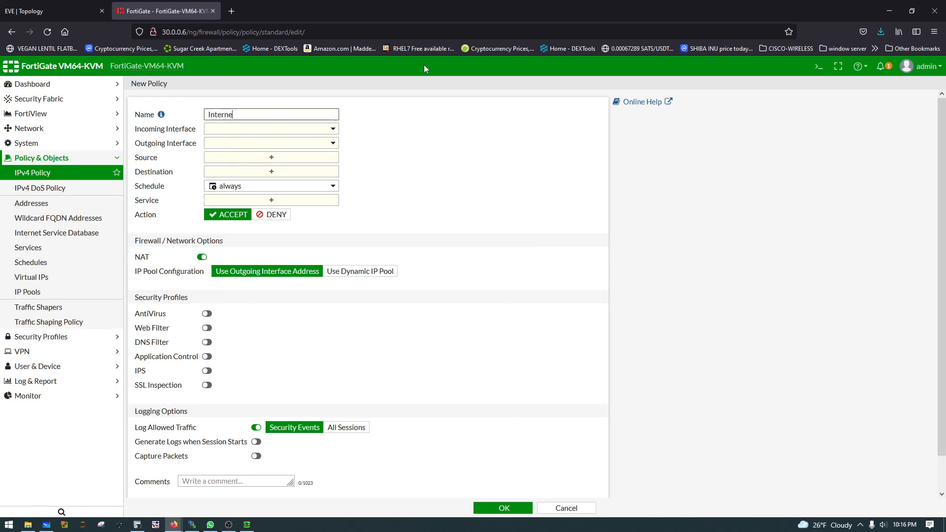
key("BackSpace")
key("BackSpace")
key("BackSpace")
key("BackSpace")
key("BackSpace")
key("BackSpace")
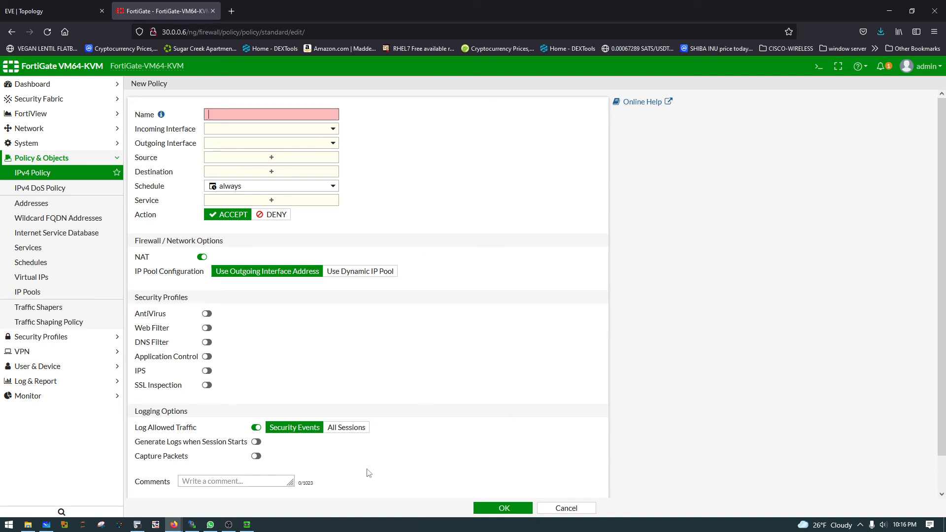
Step: Switch to the QEMU (Win) machine and check the Local Area Connection's network details, closing the details and status windows
left_click(247, 525)
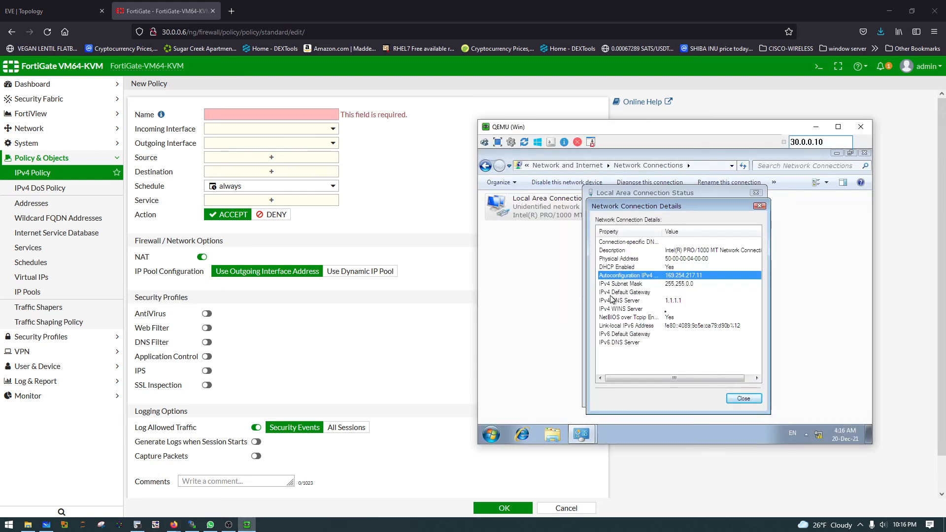
left_click(743, 398)
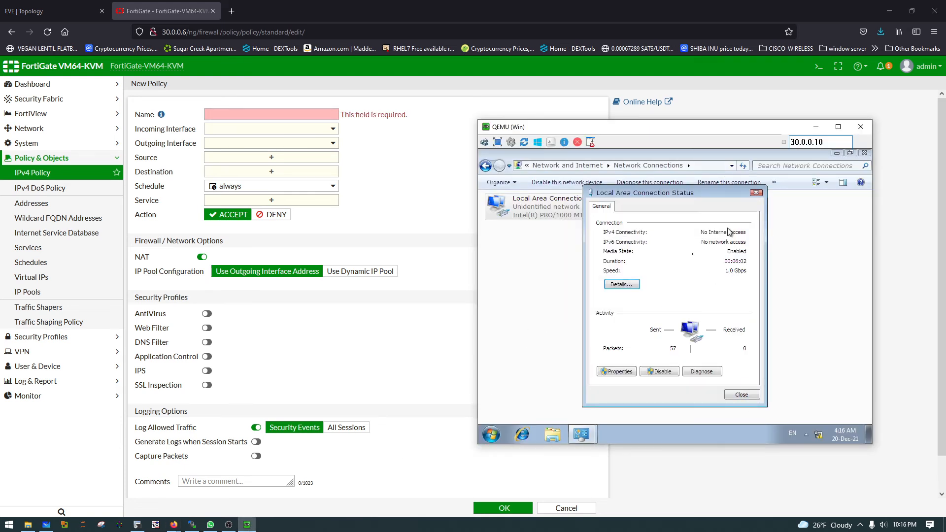
left_click(627, 287)
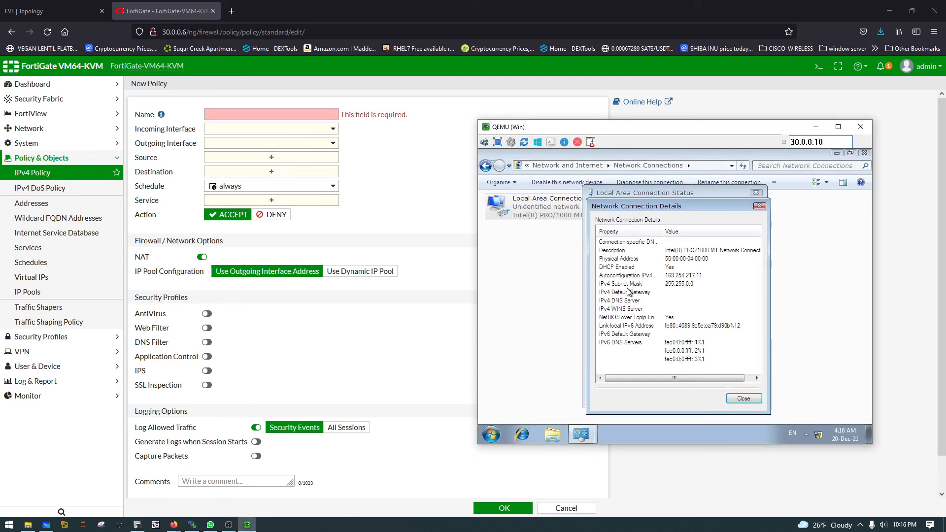
left_click(760, 208)
left_click(756, 193)
Step: Disable and re-enable the Local Area Connection on the Win machine to renew its DHCP address
right_click(551, 207)
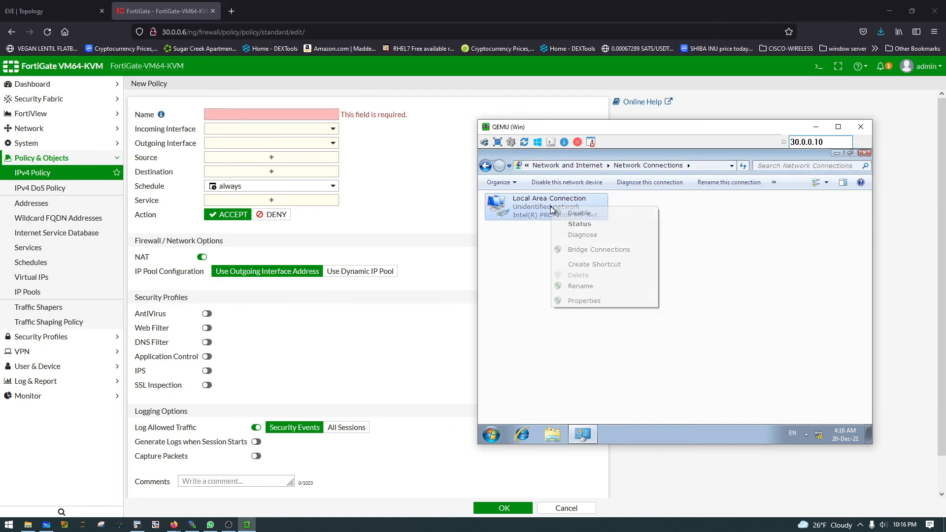
left_click(589, 212)
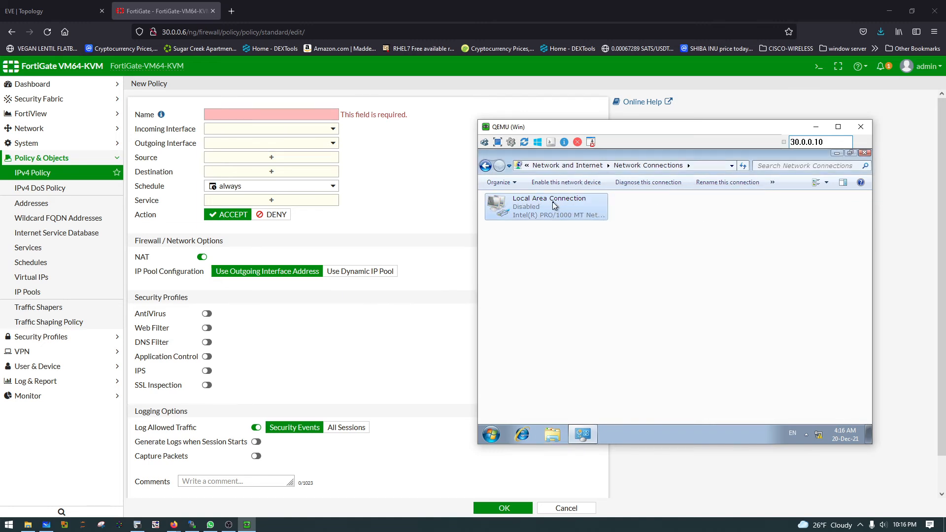
right_click(552, 202)
left_click(583, 209)
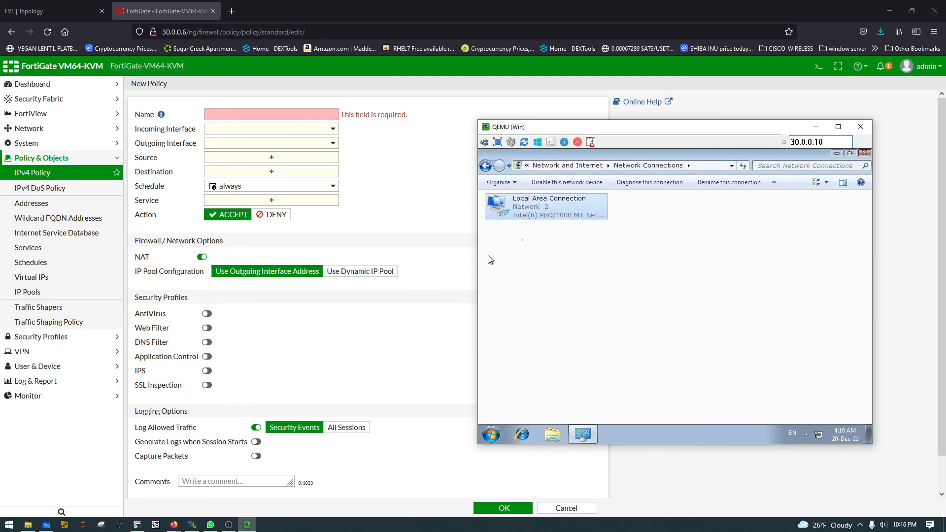
Step: Open the Local Area Connection's status details and examine the IPv4 address leased by the DHCP server
right_click(570, 211)
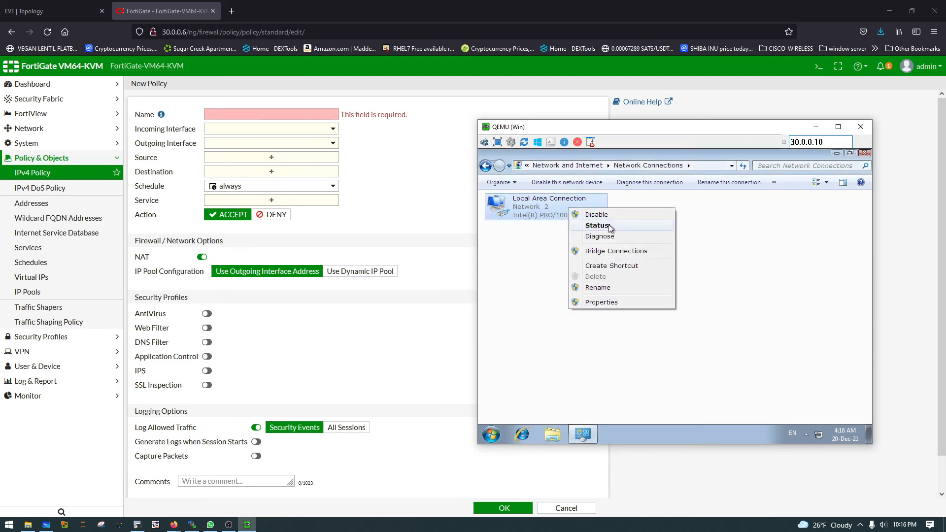
left_click(609, 226)
left_click(626, 292)
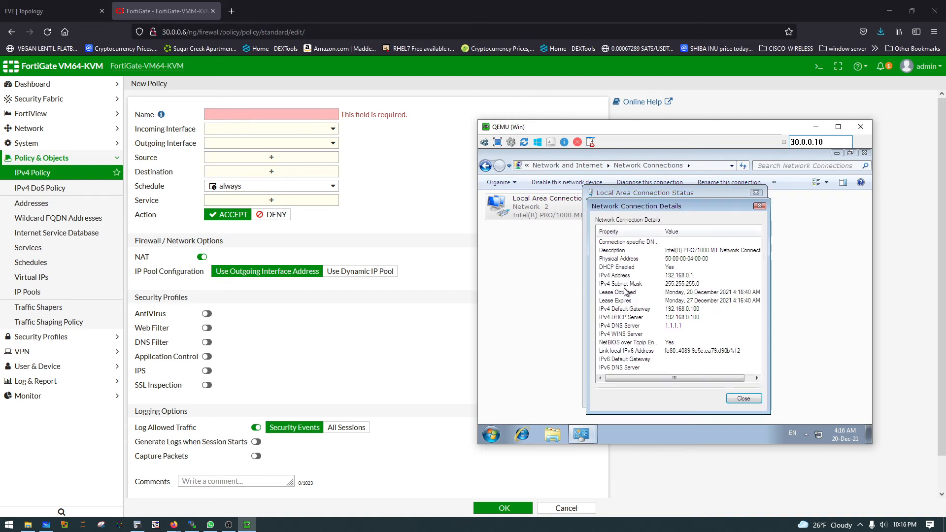
left_click(683, 277)
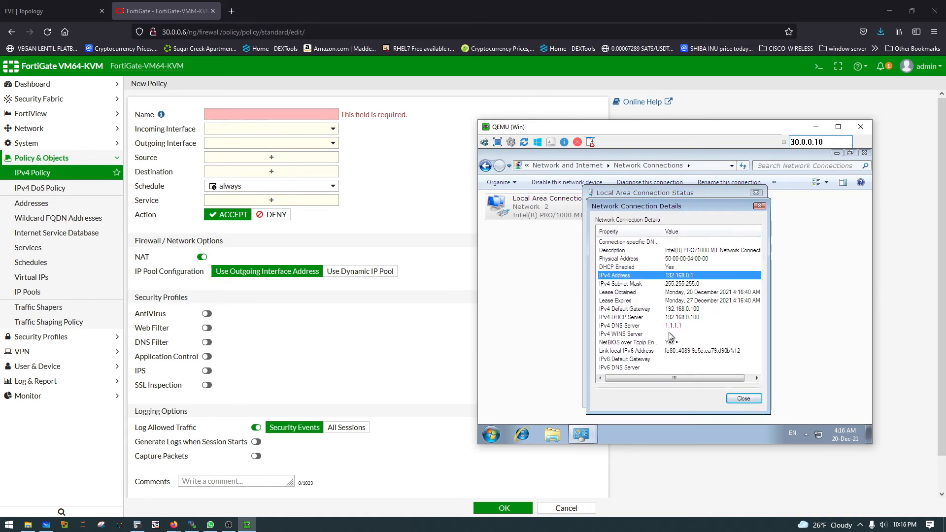
Step: Close the network connection windows and open a Command Prompt on the Win machine with its colour set to 0E
left_click(759, 206)
left_click(756, 193)
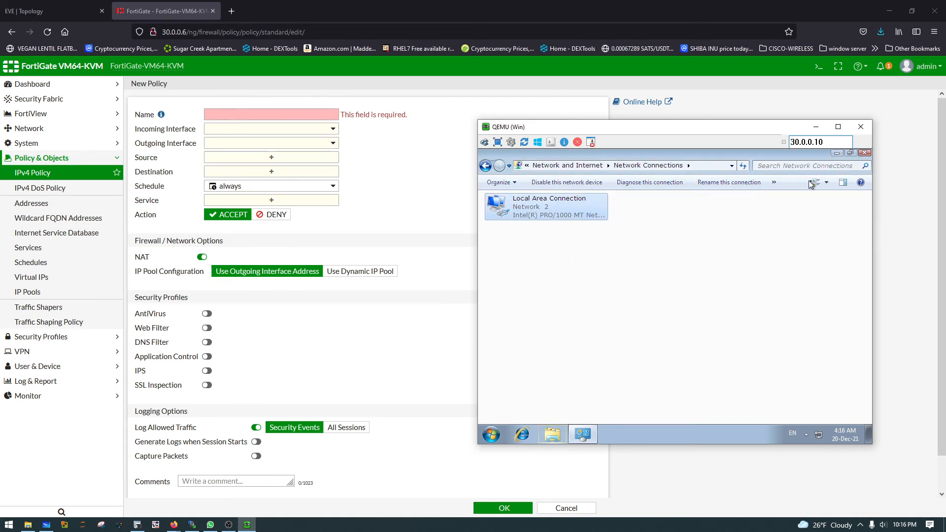
left_click(864, 152)
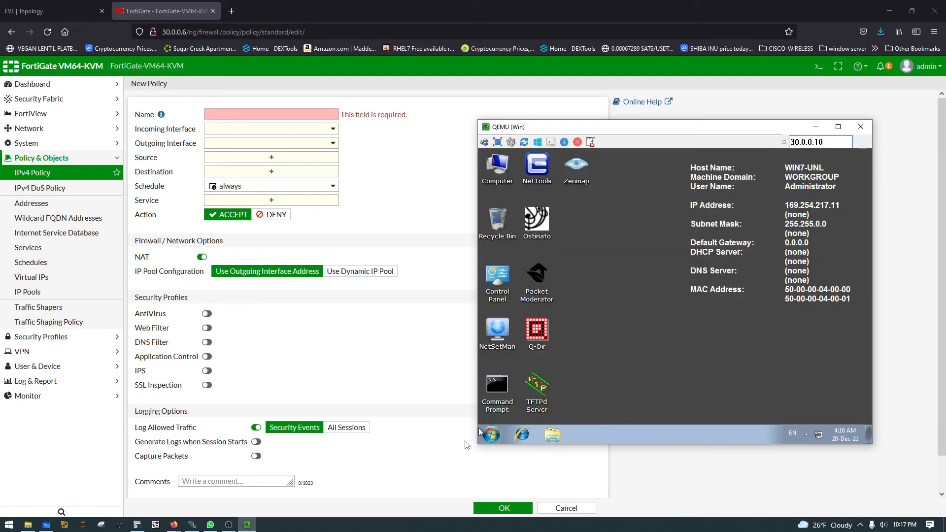
double_click(492, 395)
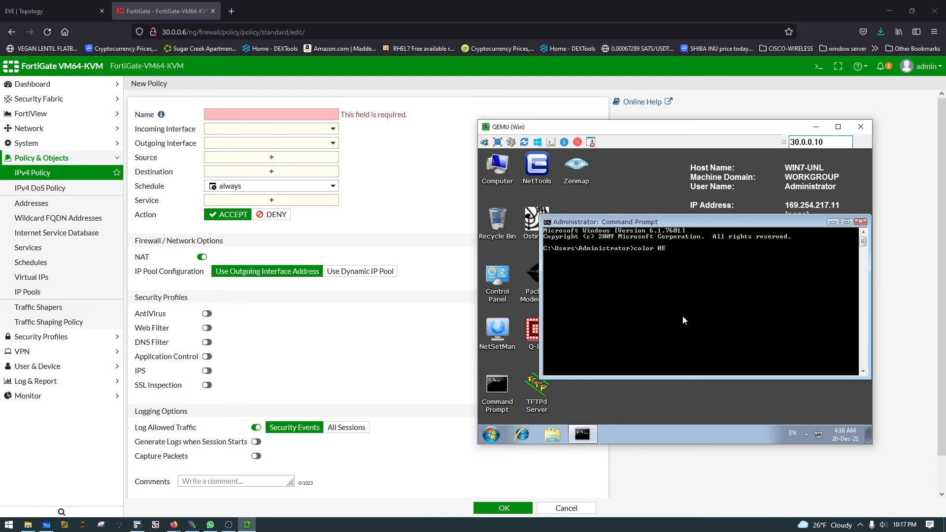
type("color 0E")
key("Return")
Step: Check the Win machine's IP configuration with ipconfig and ping the default gateway 192.168.0.100
type("ipocnfig")
key("Return")
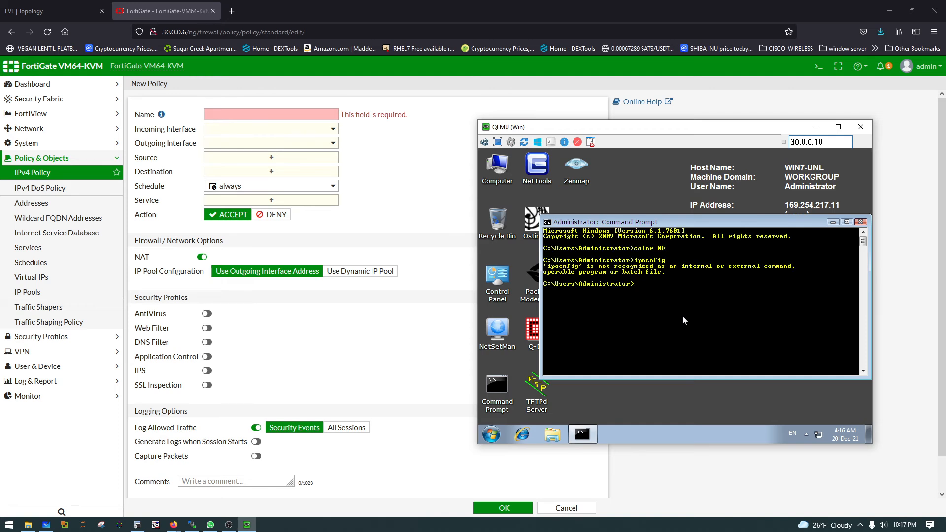
type("ipconfig")
key("Return")
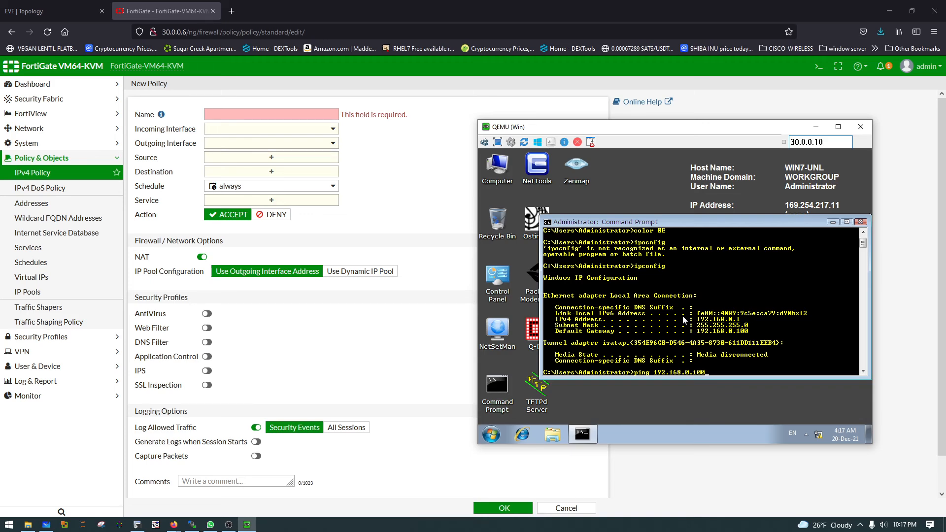
key("Return")
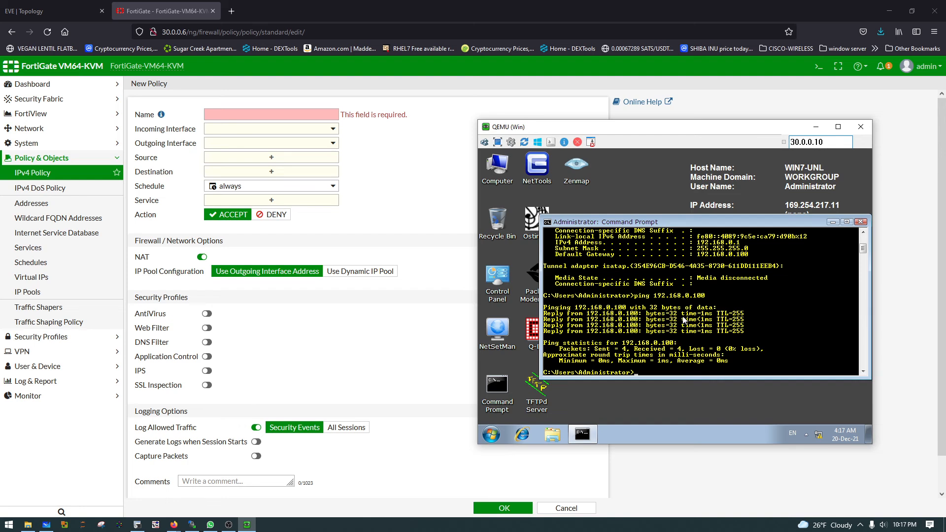
Step: Clear the Command Prompt and ping 8.8.8.8 from the Win machine to test its internet access
type("cls")
key("Return")
type("pi")
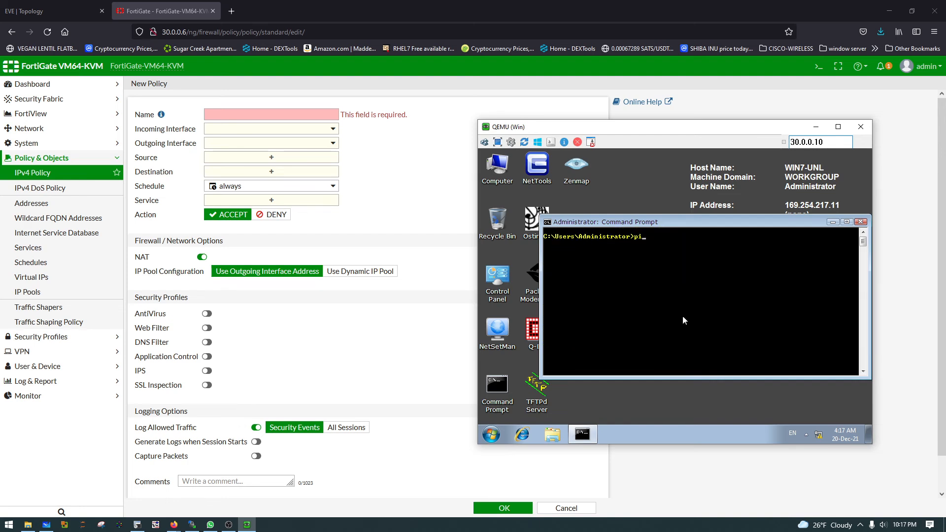
type("ng 8.88.")
key("BackSpace")
type(".8.8.8")
key("Return")
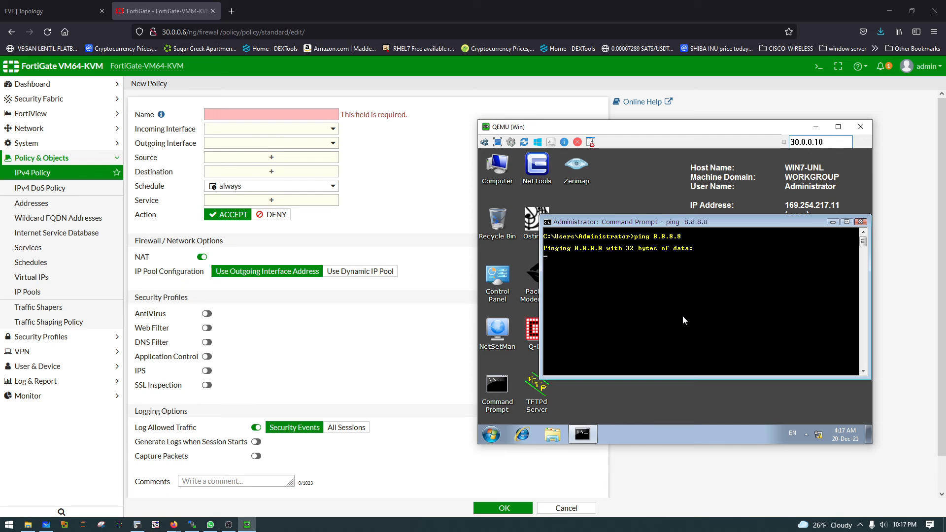
Step: Switch to the Fortinet console and move its window clear of the QEMU (Win) window
left_click(137, 524)
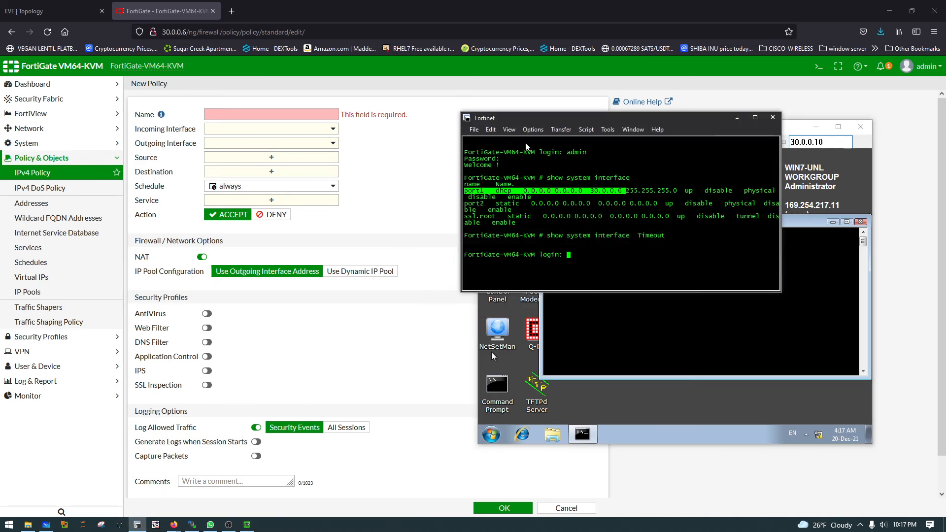
left_click_drag(540, 119, 139, 194)
left_click(180, 265)
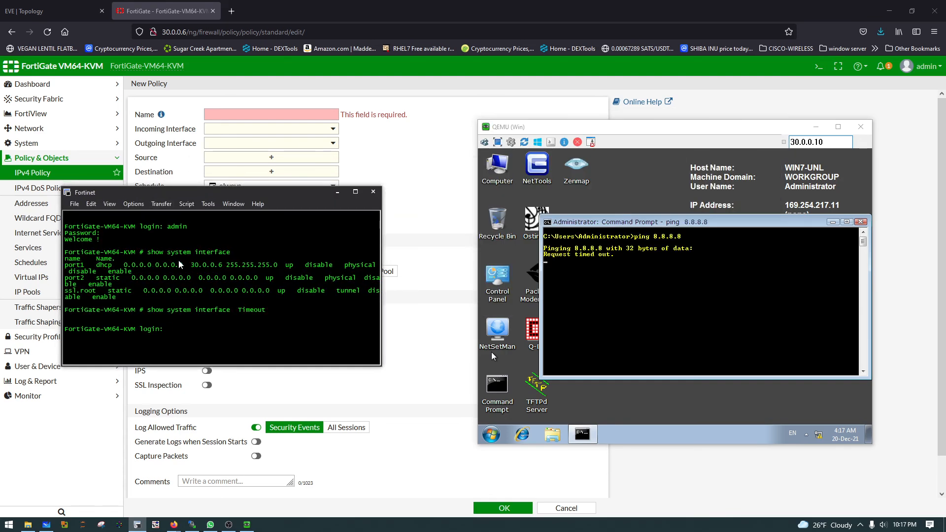
type("admi")
key("Return")
key("Return")
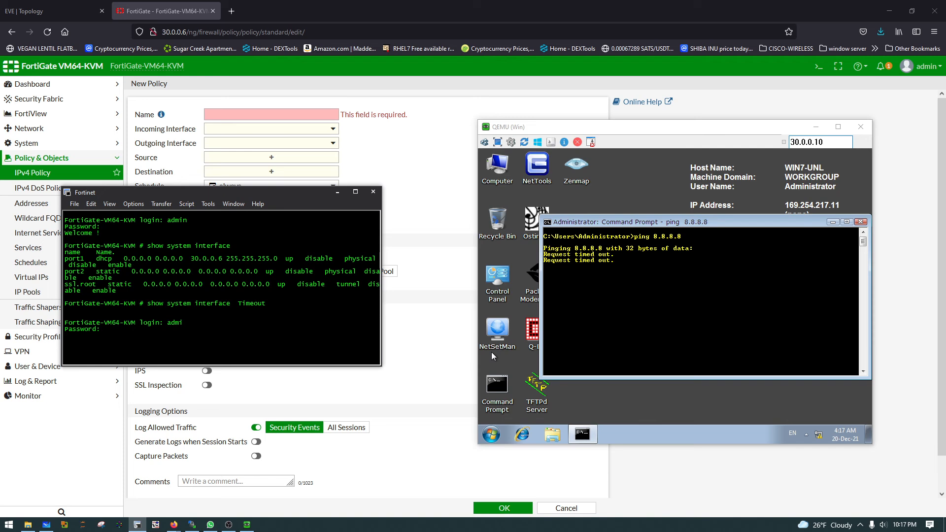
Step: Log in to the FortiGate console with the admin account
type("admin")
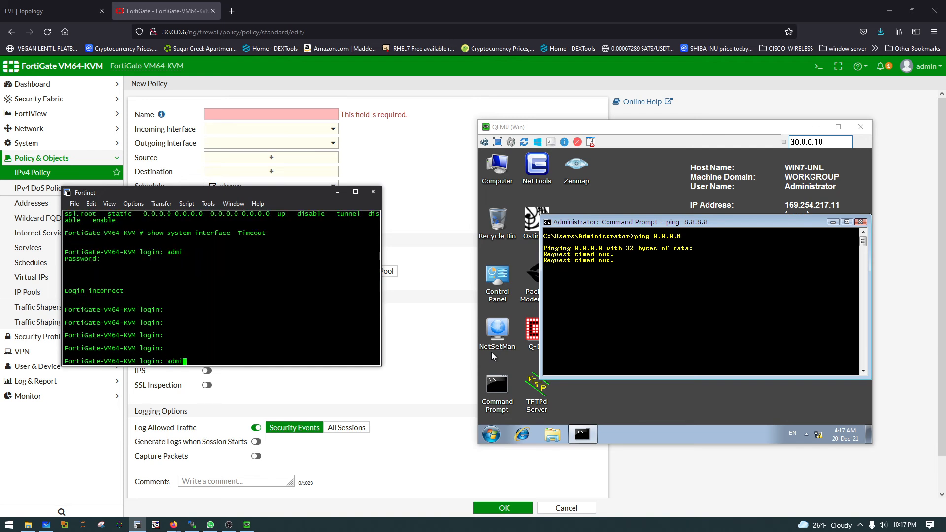
key("Return")
key("Return")
key("Return")
key("Return")
key("Return")
key("Return")
key("Return")
key("Return")
key("Return")
key("Return")
key("Return")
key("Return")
key("Return")
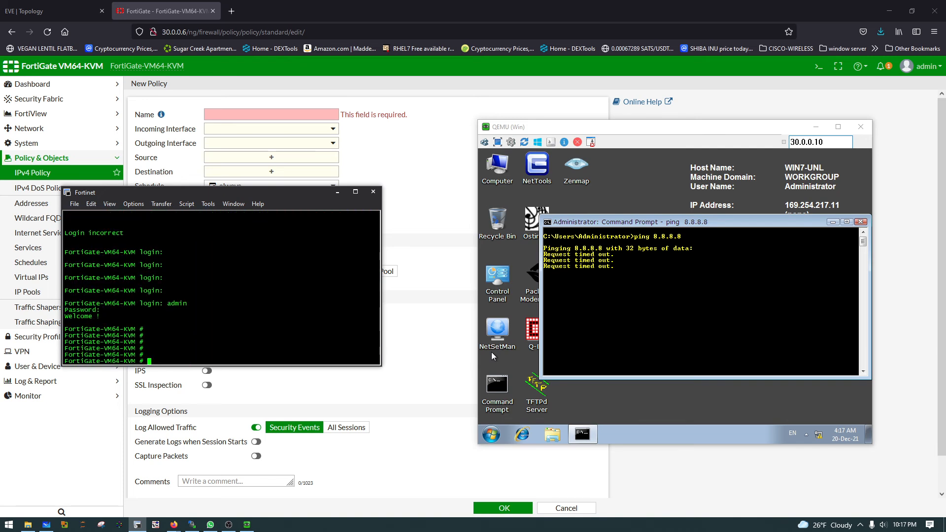
Step: Ping 8.8.8.8 from the FortiGate console with the execute ping command
type("esc")
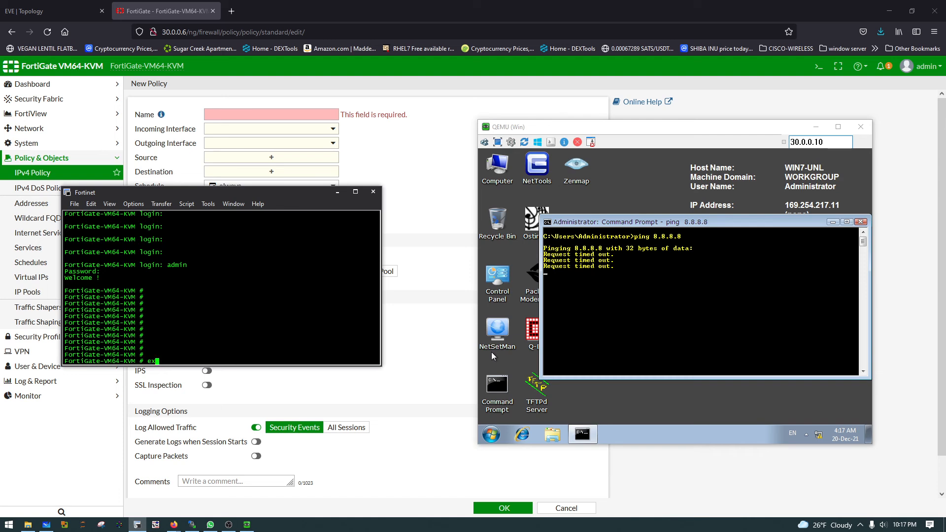
type("ce")
key("Tab")
type("ping ")
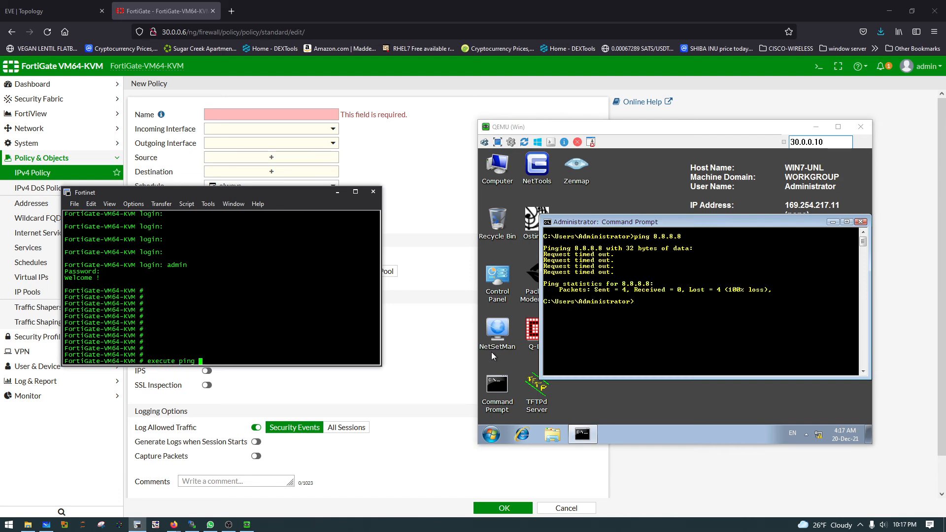
type("8.8.8.8")
key("Return")
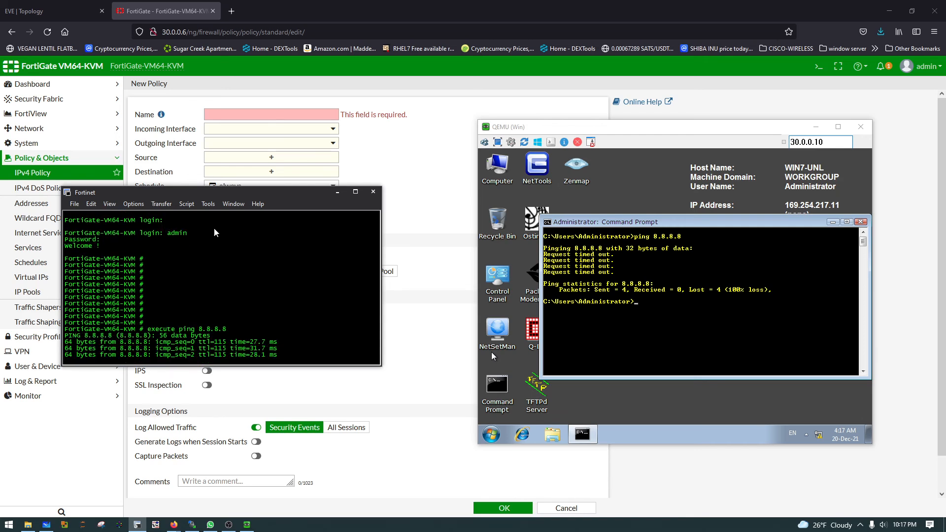
Step: Return to the Win machine, replacing the Command Prompt with Internet Explorer to test loading the Google home page
left_click(337, 191)
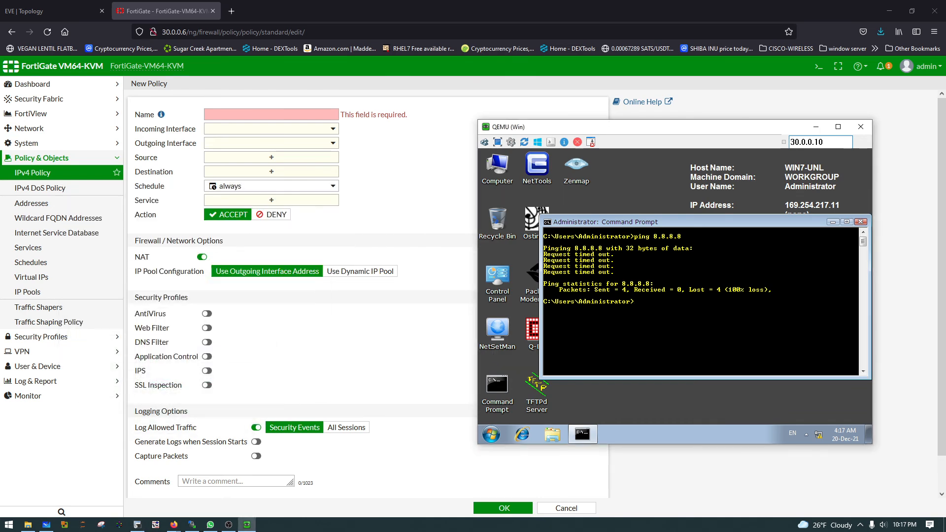
left_click(861, 222)
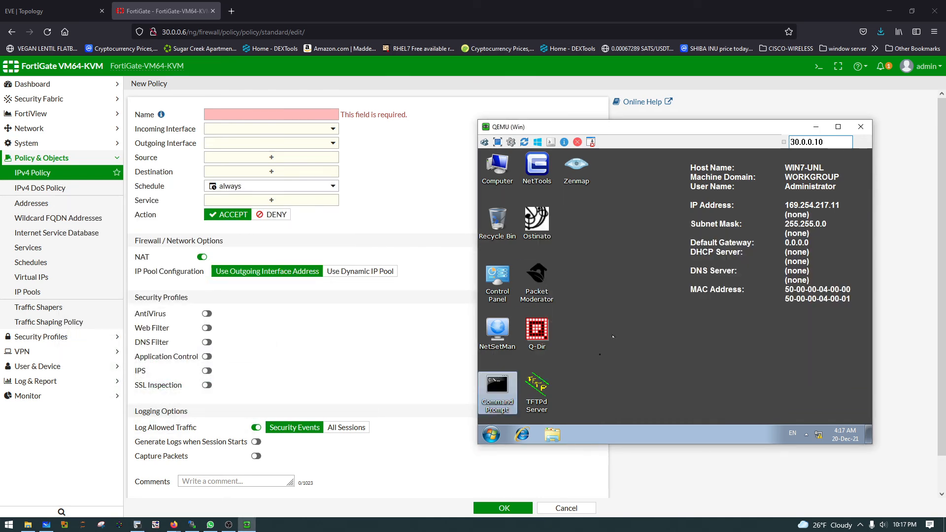
left_click(521, 434)
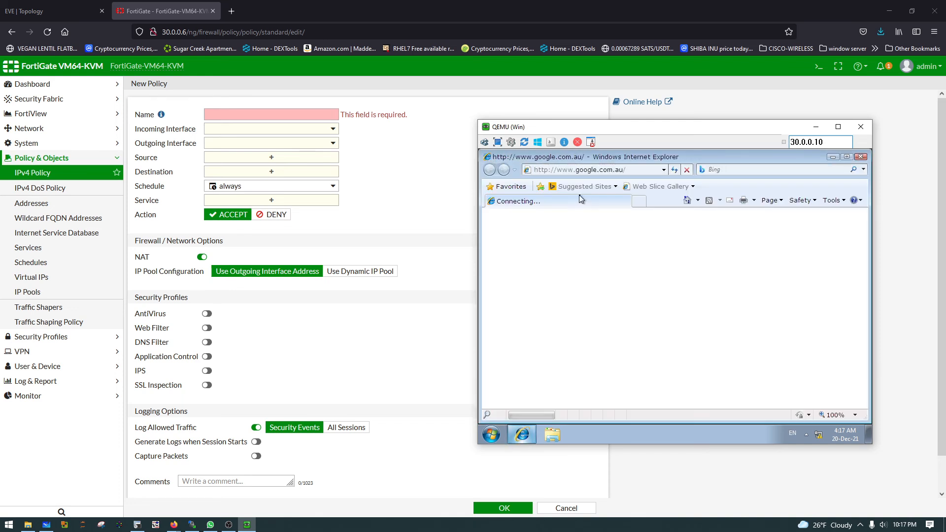
Step: Name the new IPv4 policy internet-access, with LAN (port2) as incoming interface and WAN (port1) as outgoing interface
left_click(266, 113)
type("internet-acc")
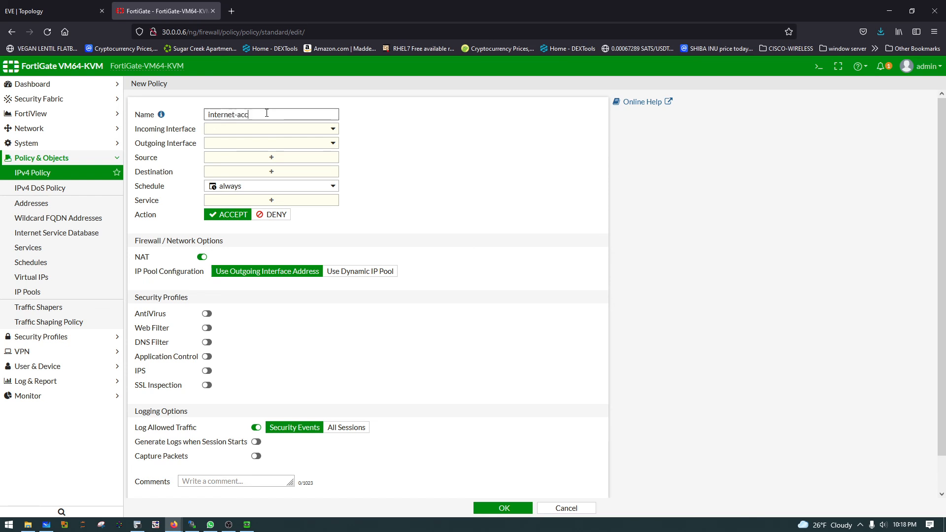
type("ess")
left_click(281, 130)
left_click(241, 168)
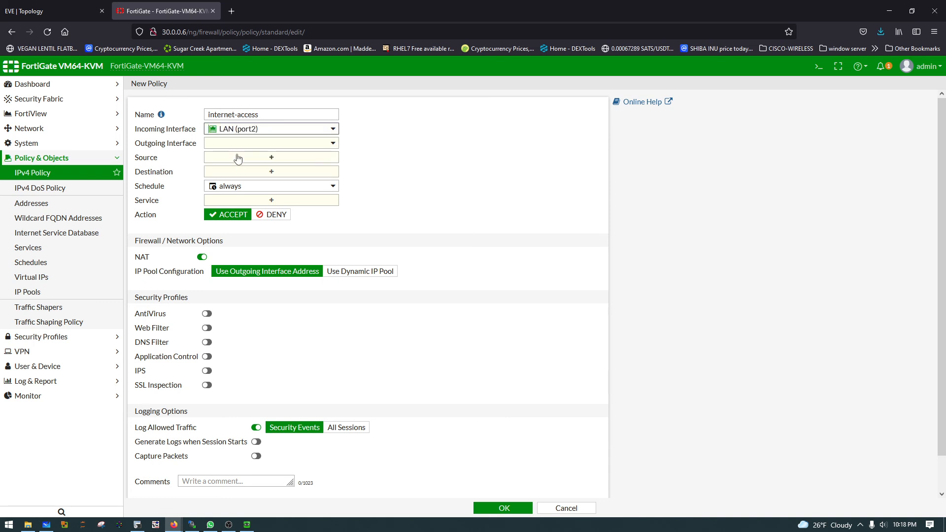
left_click(237, 148)
left_click(231, 168)
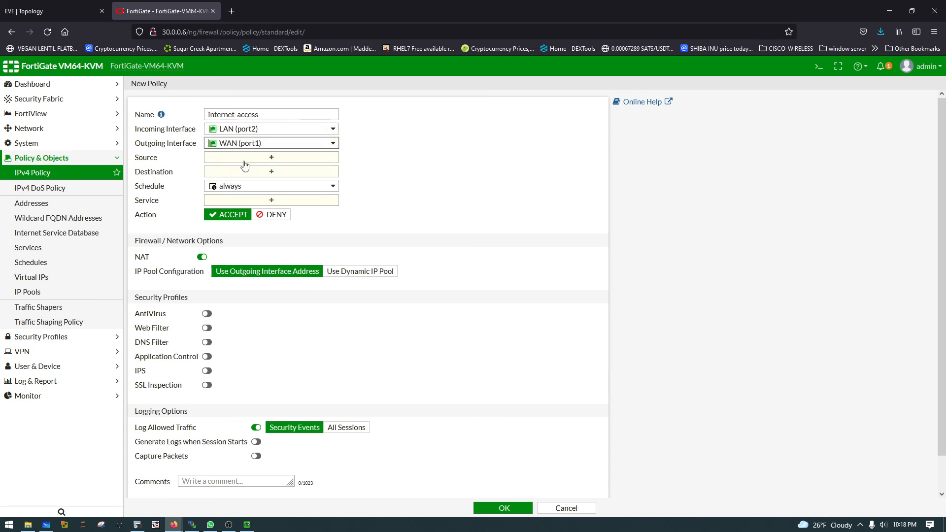
Step: Set the policy's source and destination to all and its service to ALL, and save the policy
left_click(257, 158)
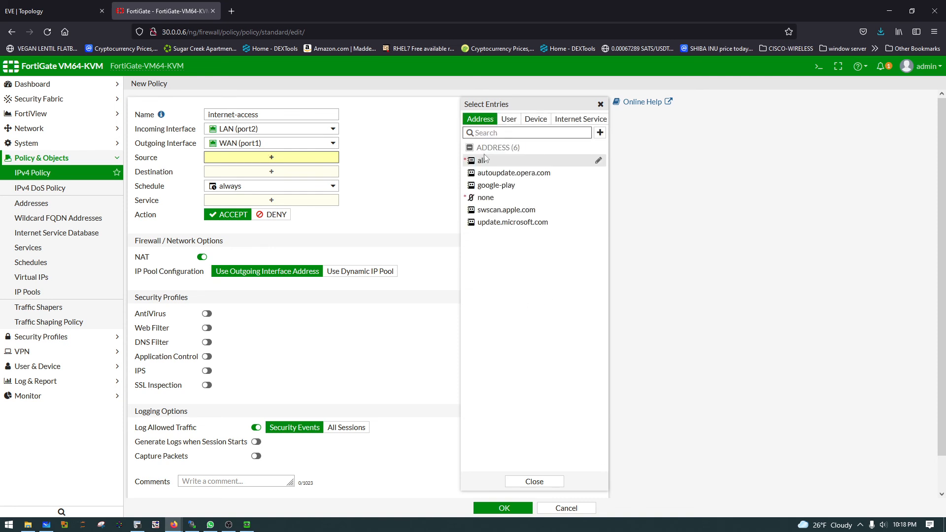
left_click(482, 162)
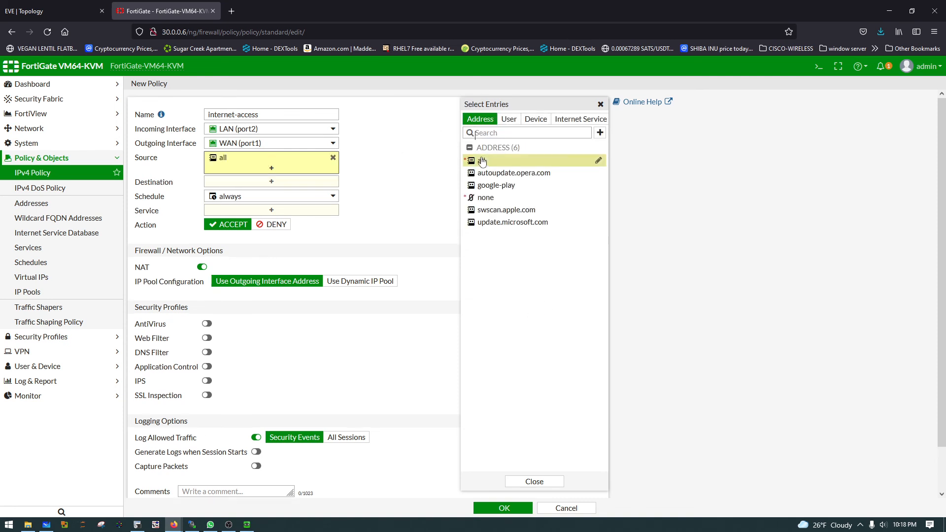
left_click(216, 184)
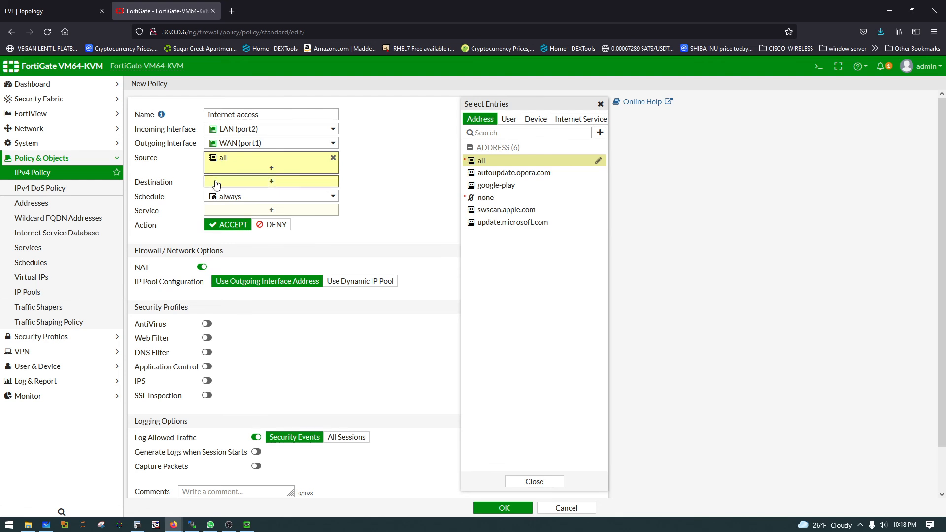
left_click(498, 162)
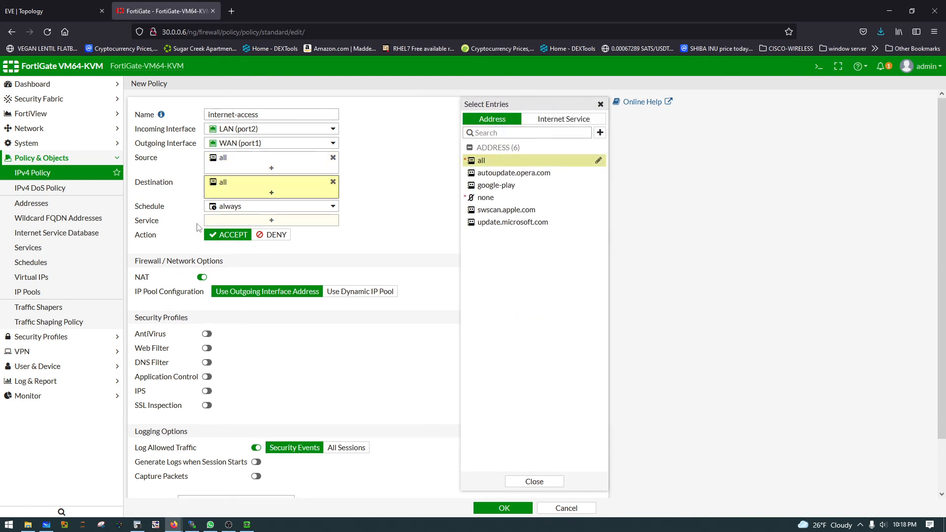
left_click(248, 223)
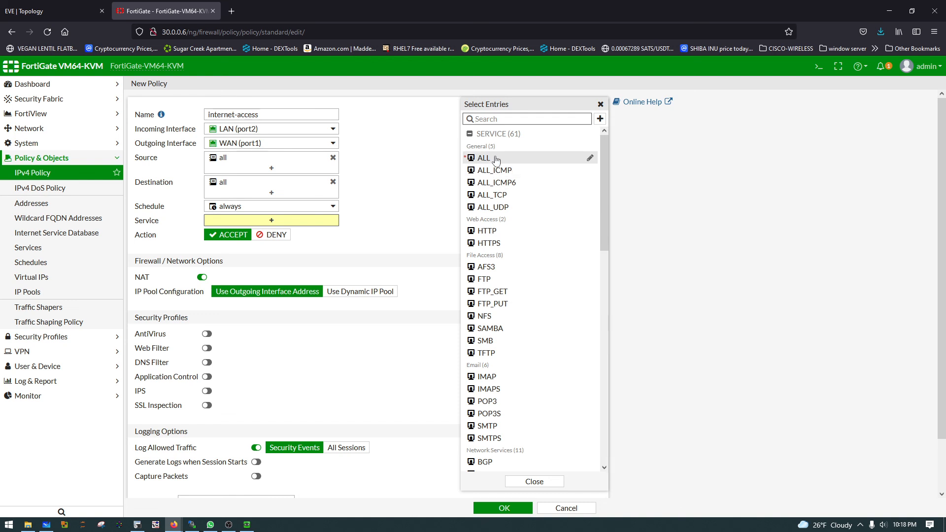
left_click(495, 158)
left_click(363, 240)
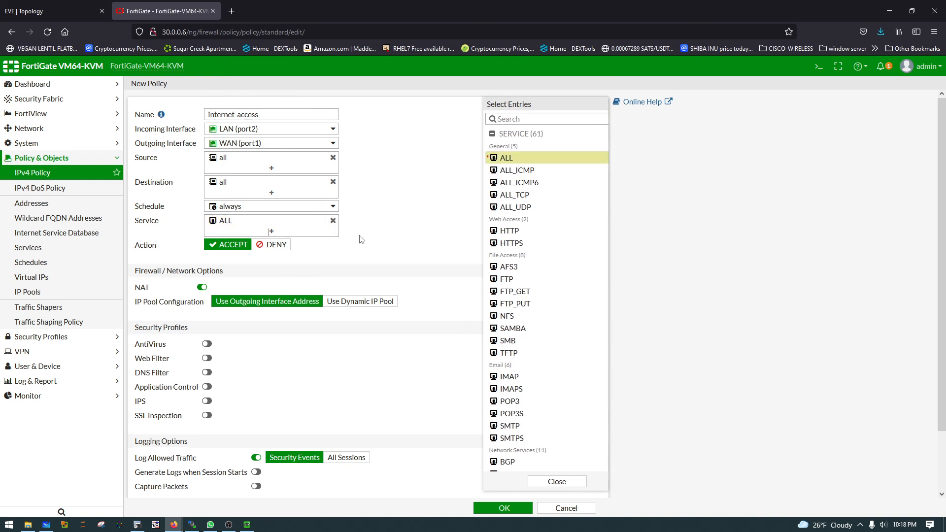
scroll(420, 245, "down", 3)
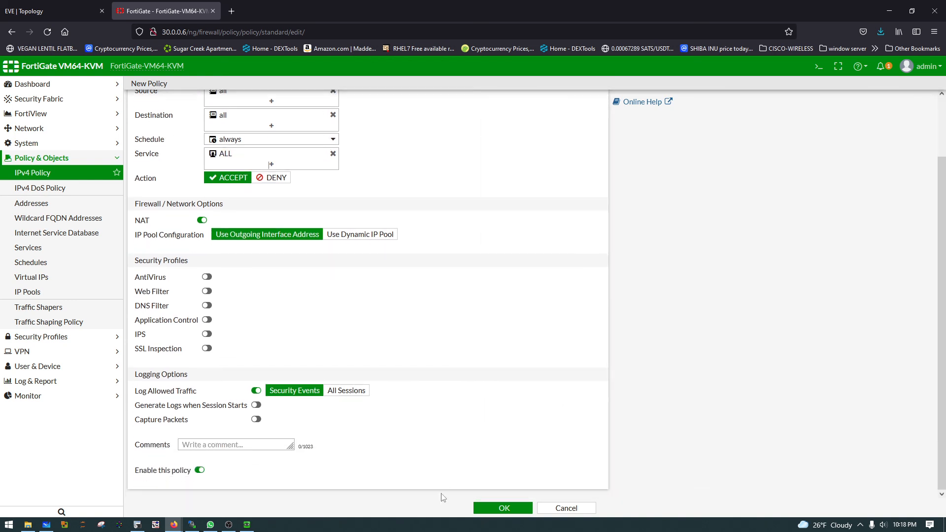
left_click(504, 508)
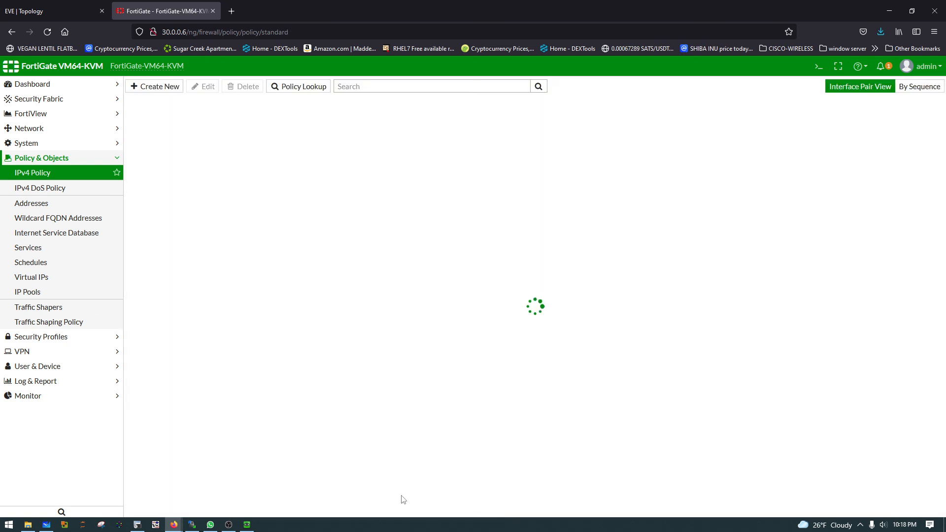
Step: Switch to the QEMU (Win) machine, close Internet Explorer and ping 8.8.8.8 from a new Command Prompt
left_click(246, 524)
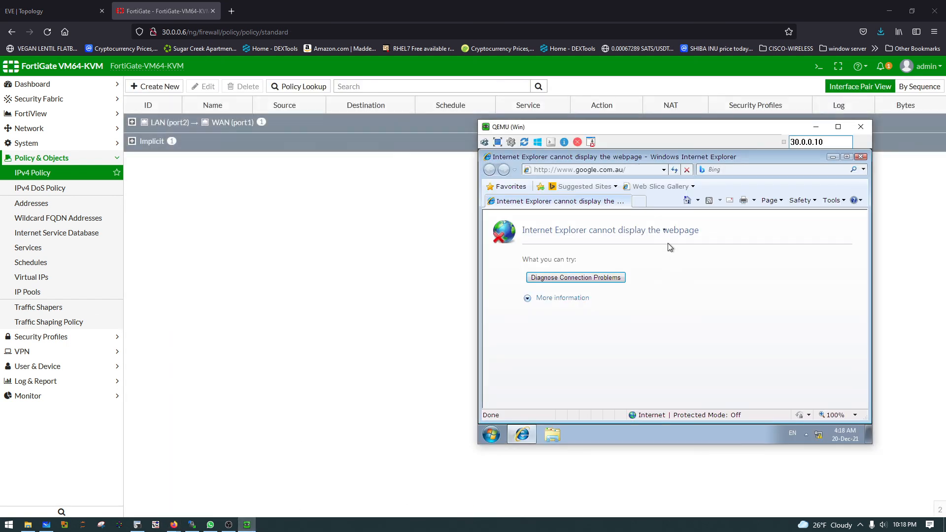
left_click(861, 157)
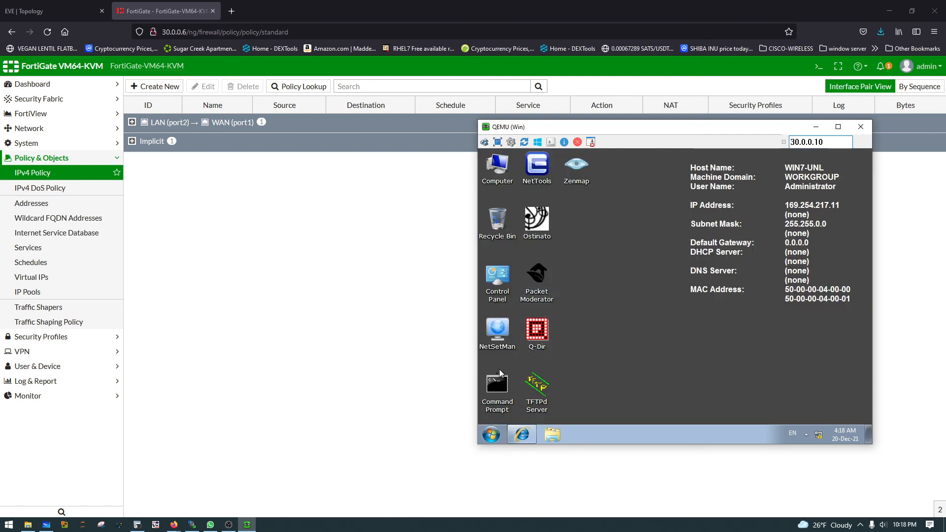
double_click(497, 389)
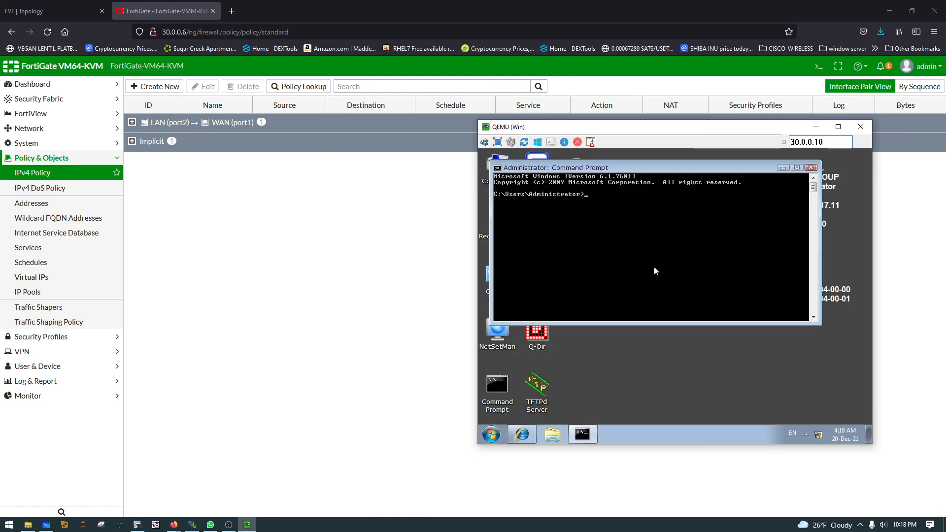
type("ping 8.8.8.8")
key("Return")
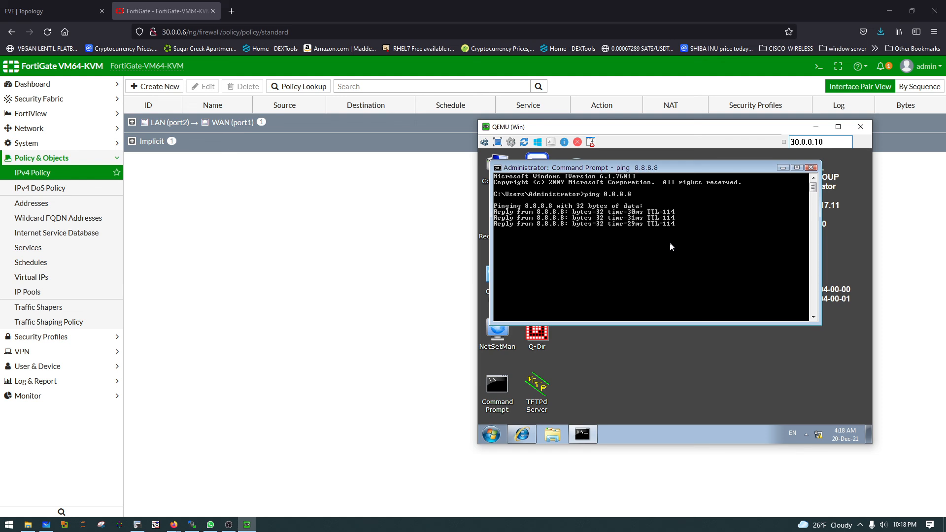
Step: Replace the Command Prompt with Internet Explorer to test loading google.com, close the browser and return to the EVE topology
left_click(810, 167)
left_click(521, 434)
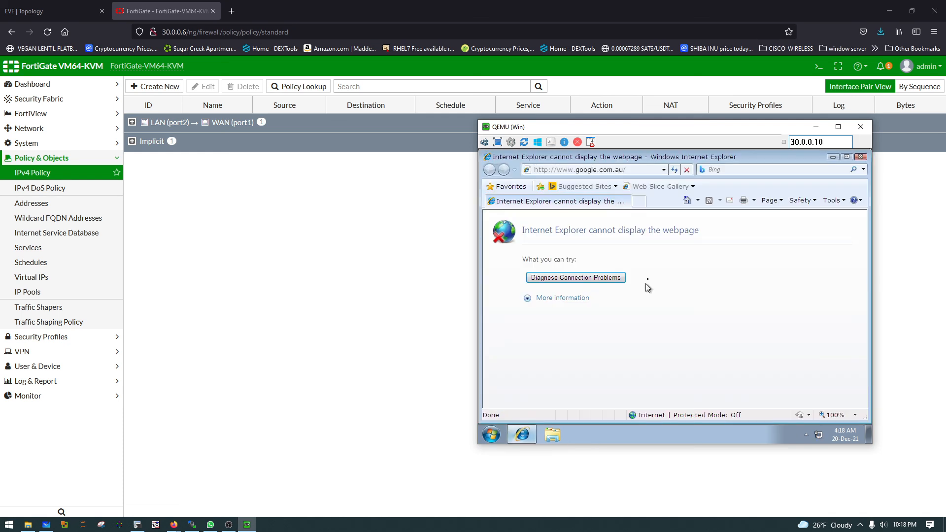
left_click(582, 171)
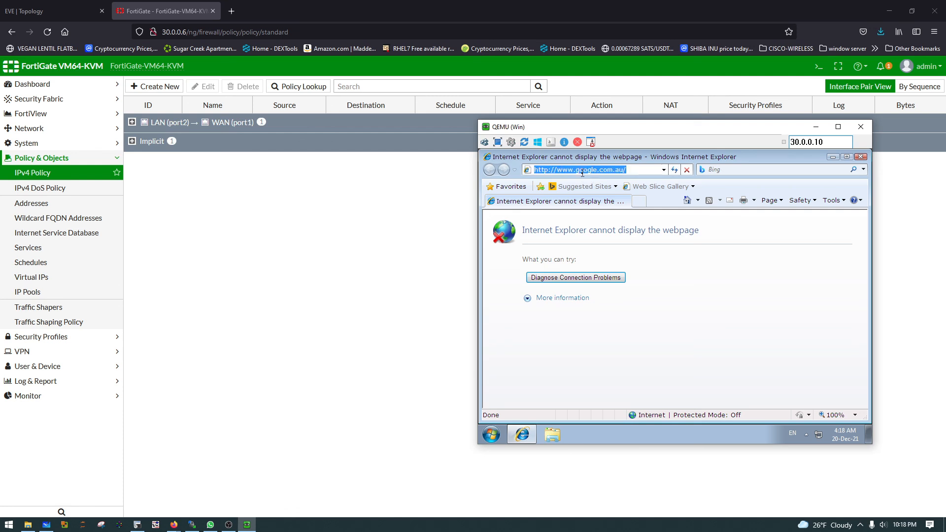
type("google.com")
key("Return")
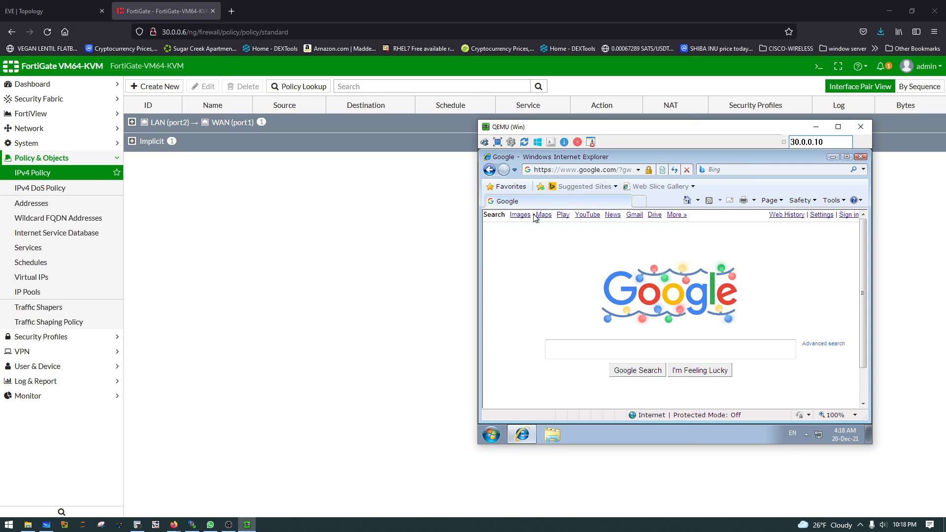
left_click(863, 165)
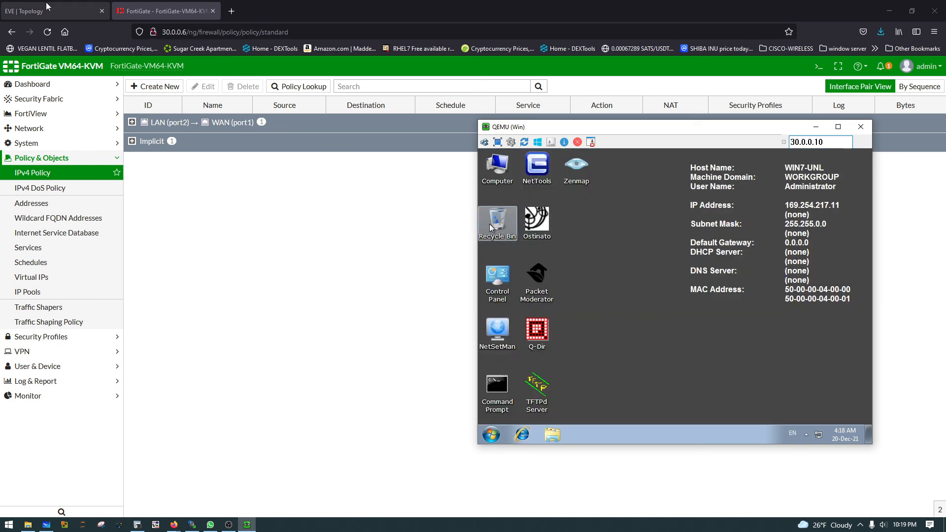
left_click(47, 6)
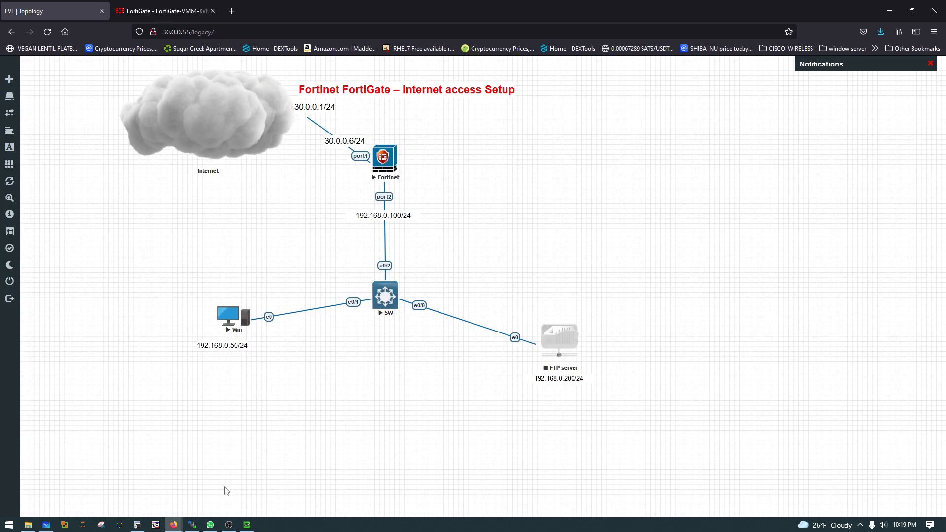
mouse_move(210, 526)
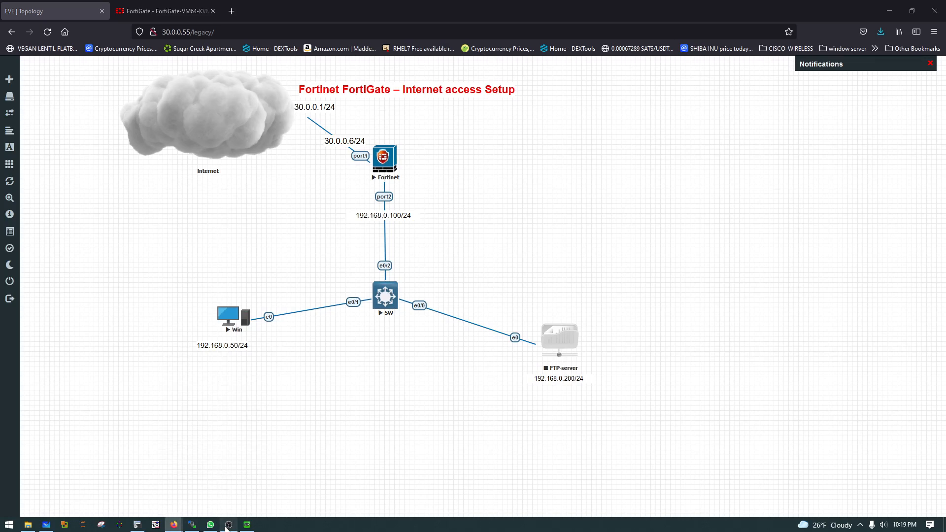
left_click(229, 525)
left_click(226, 371)
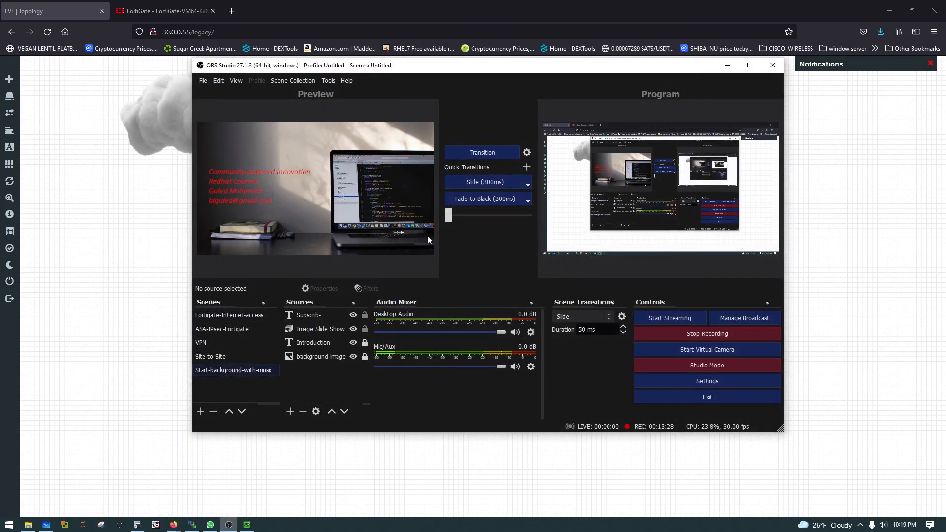
left_click(484, 180)
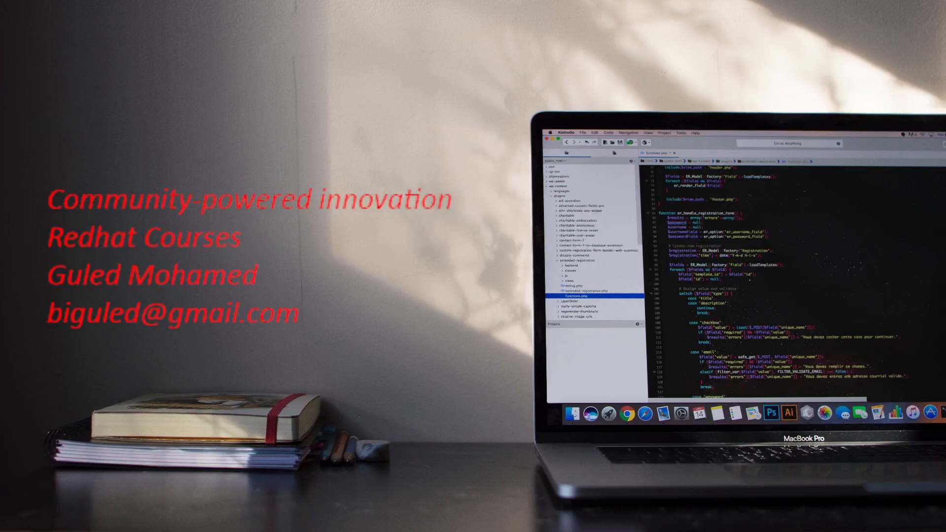